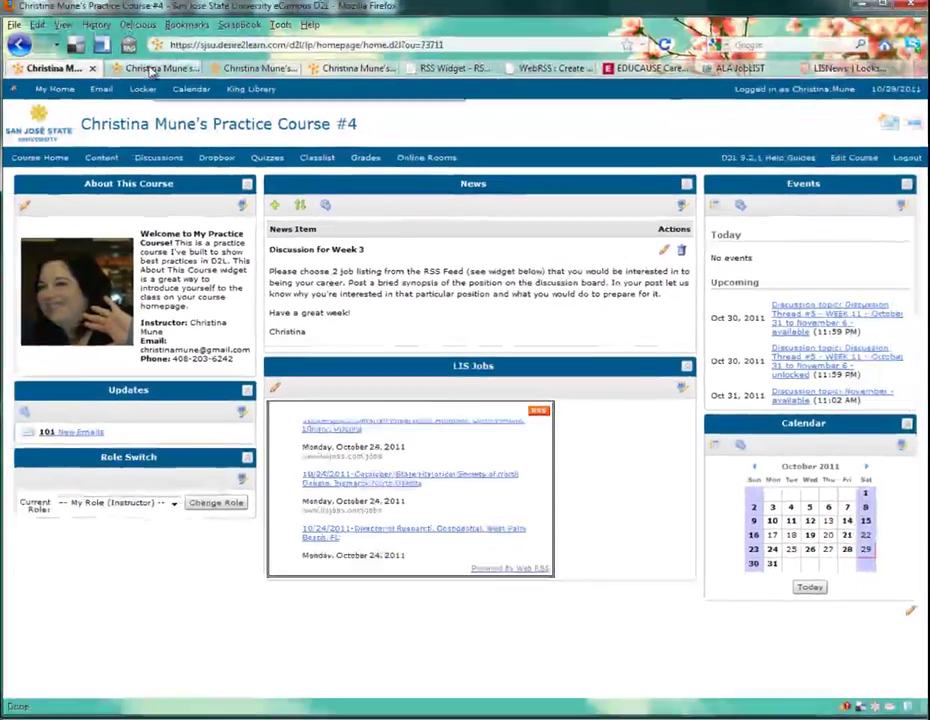
- Go from Course #2's tweets widget to the Practice Course Admin #1 homepage and its Annoyed Librarian feed
click(153, 73)
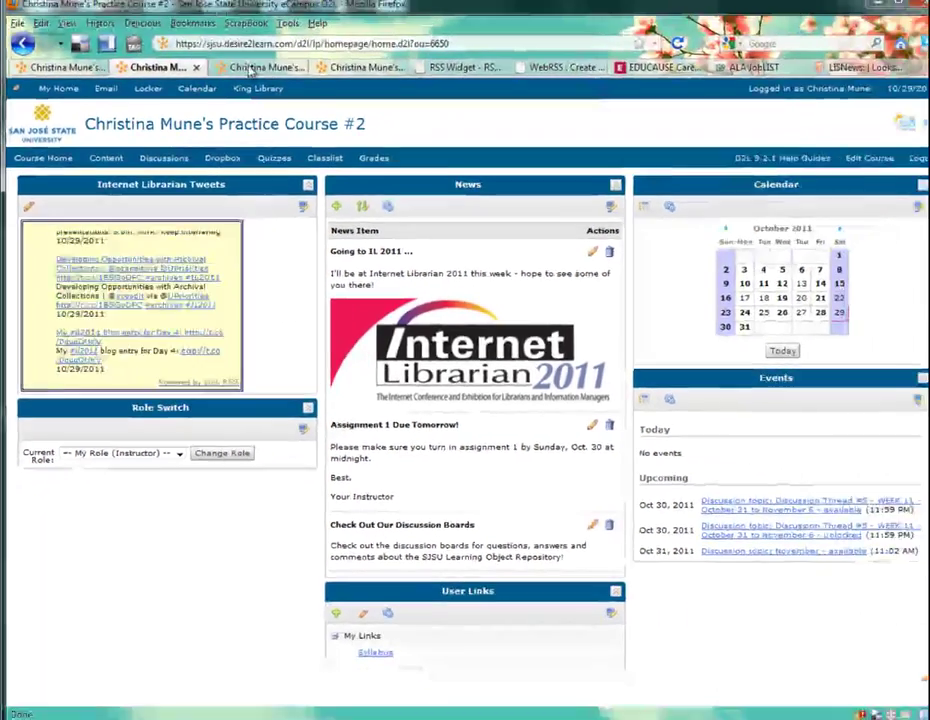
click(318, 1)
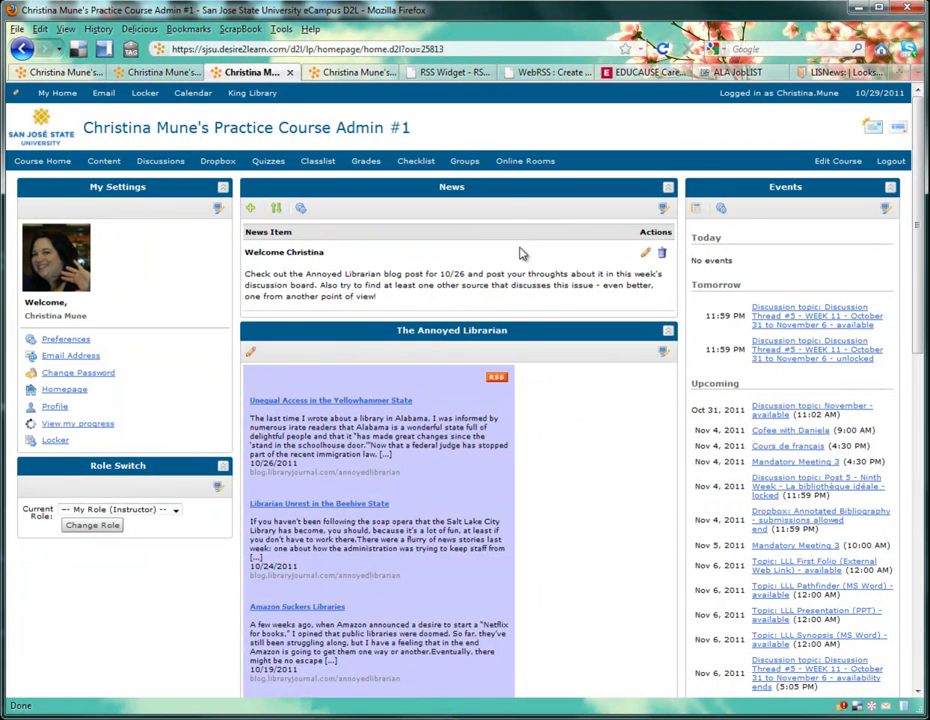
- Switch to the RSS Widget tab showing WebRSS MySite Manager's Add New Feed form
click(462, 75)
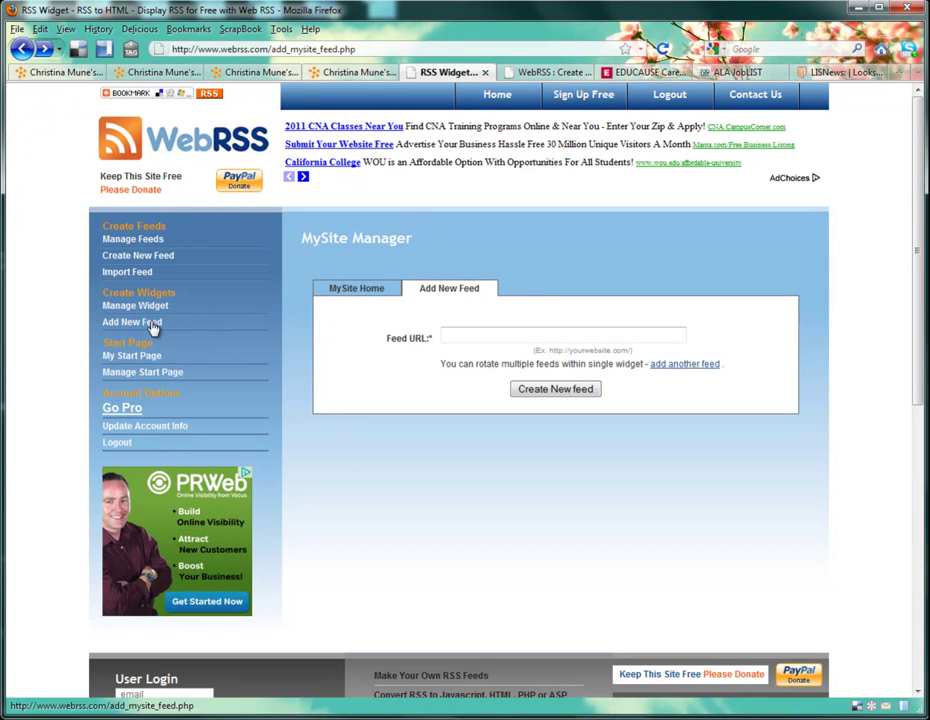
- Focus the empty Feed URL field, then bring up the EDUCAUSE Career Center job search
click(464, 334)
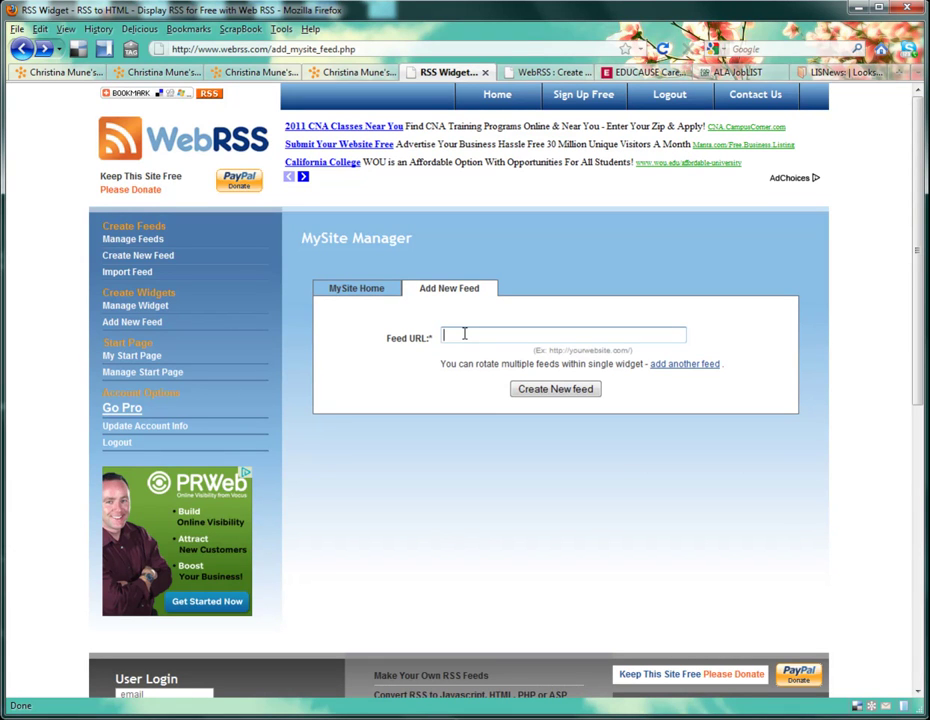
click(624, 75)
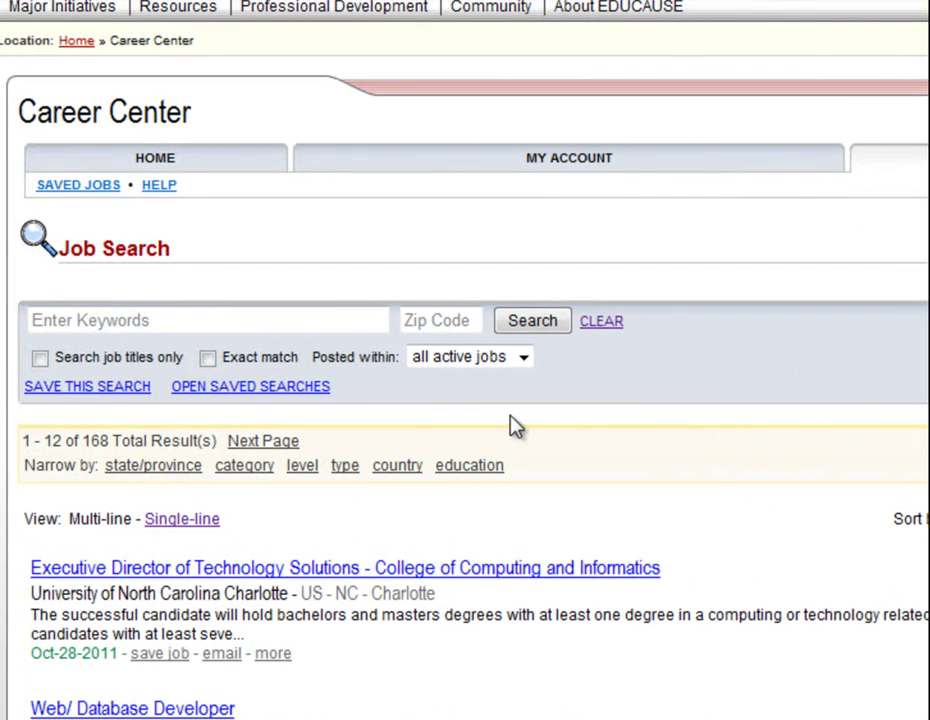
- Copy the EDUCAUSE job search RSS address and paste it into WebRSS's first Feed URL field
mouse_move(442, 330)
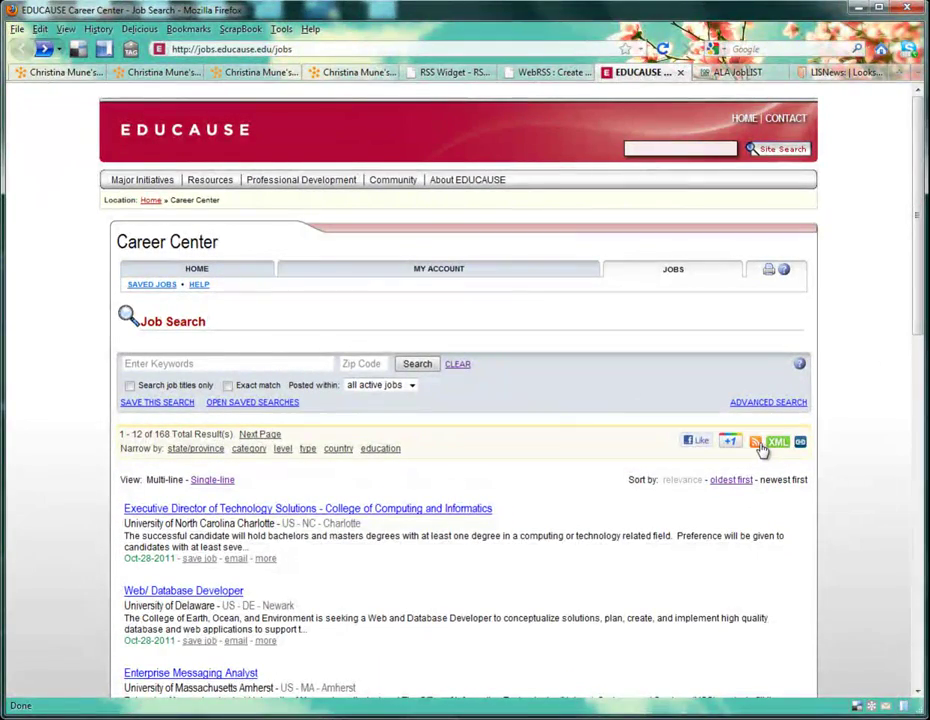
click(757, 443)
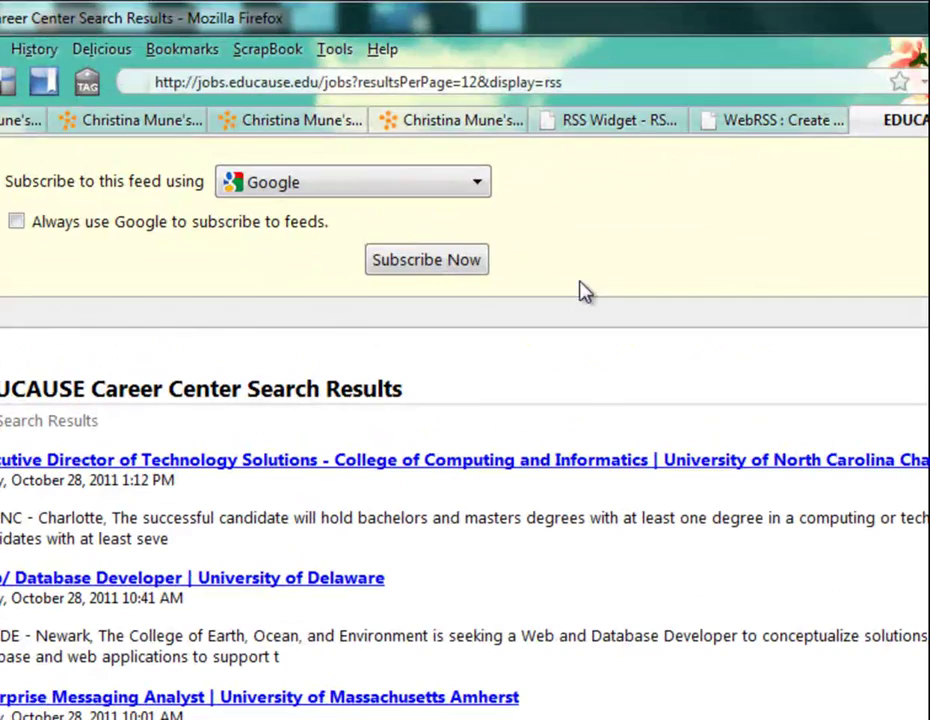
click(477, 80)
key(ctrl+c)
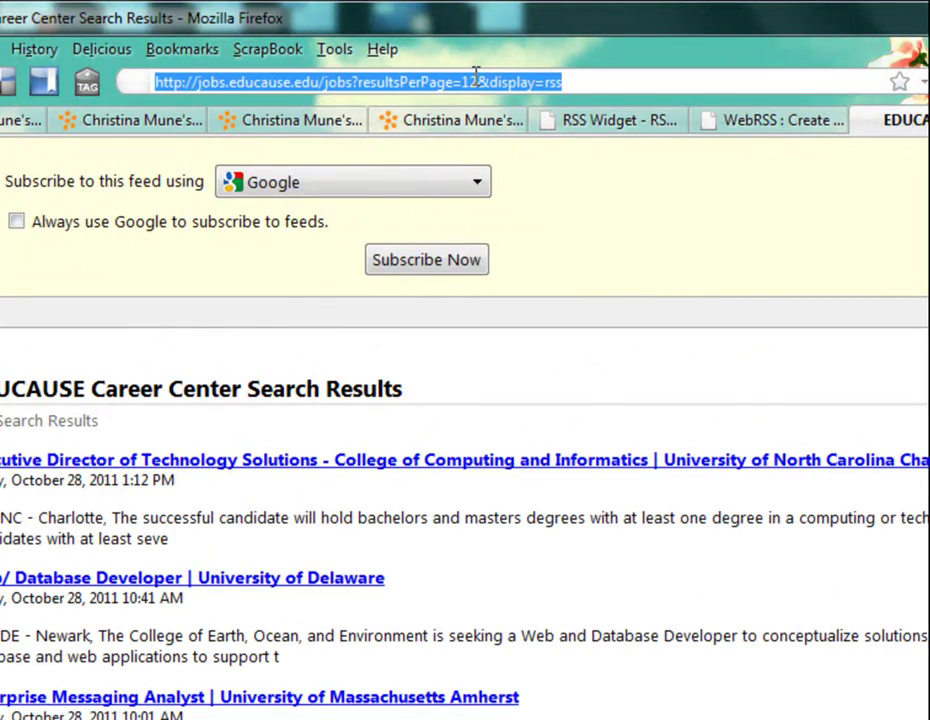
click(635, 125)
key(ctrl+v)
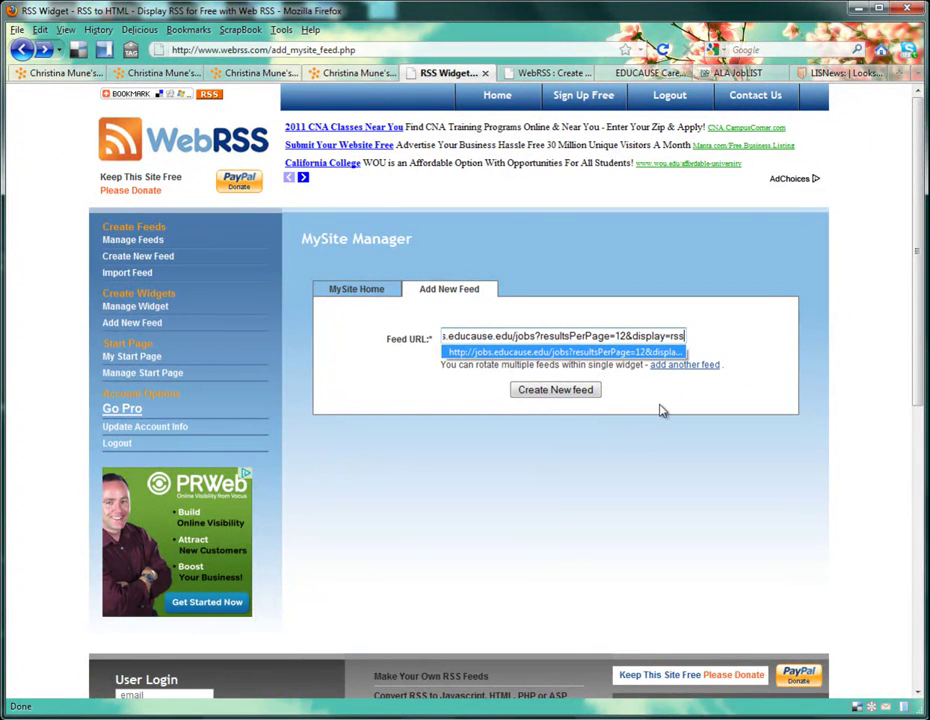
click(768, 76)
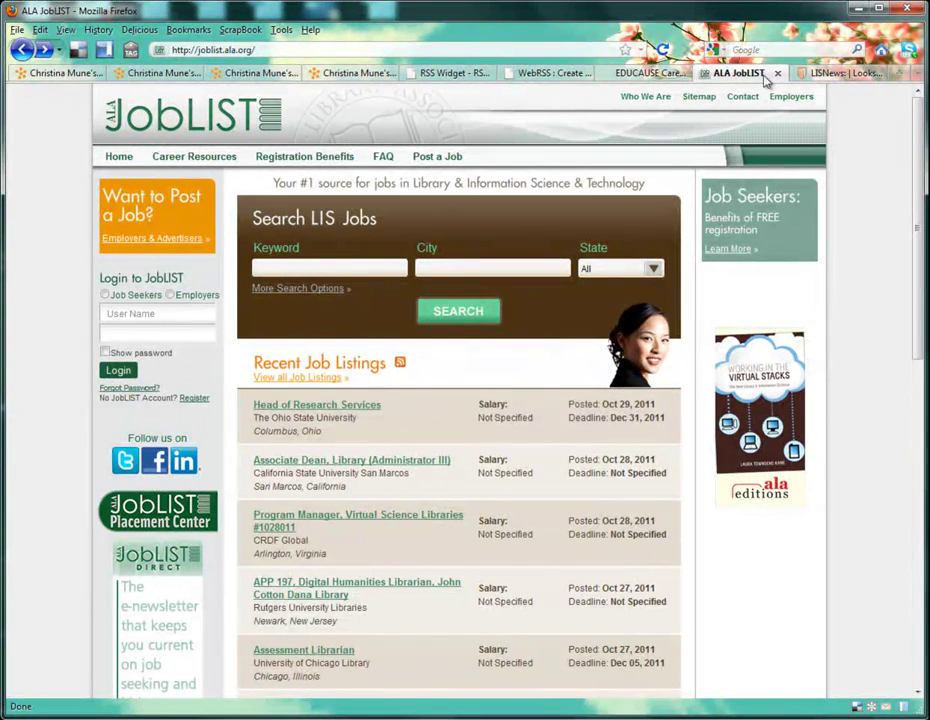
click(401, 366)
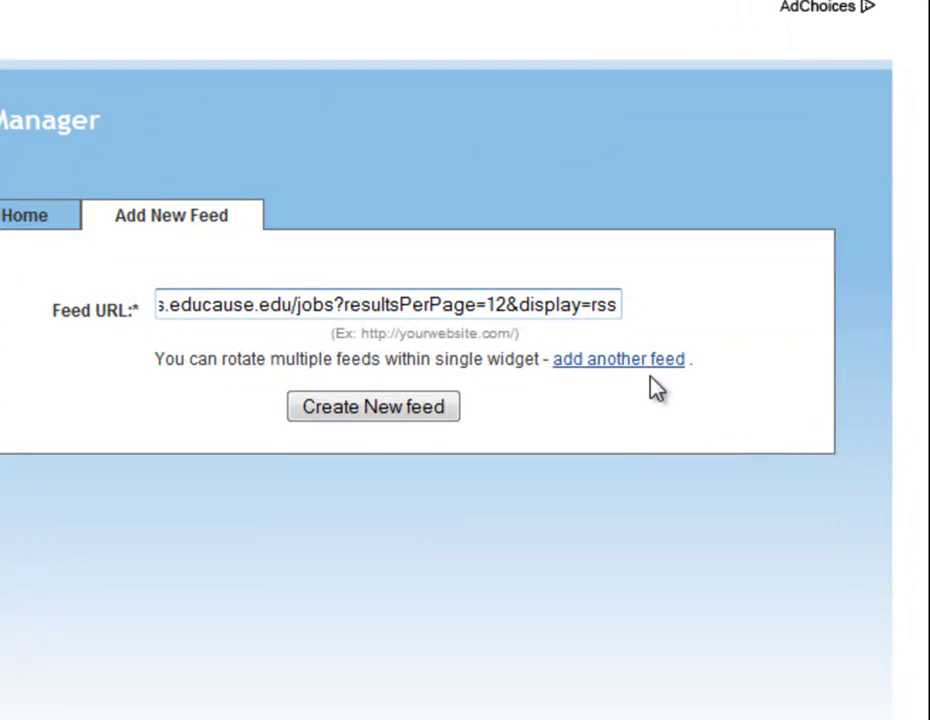
click(650, 366)
click(608, 405)
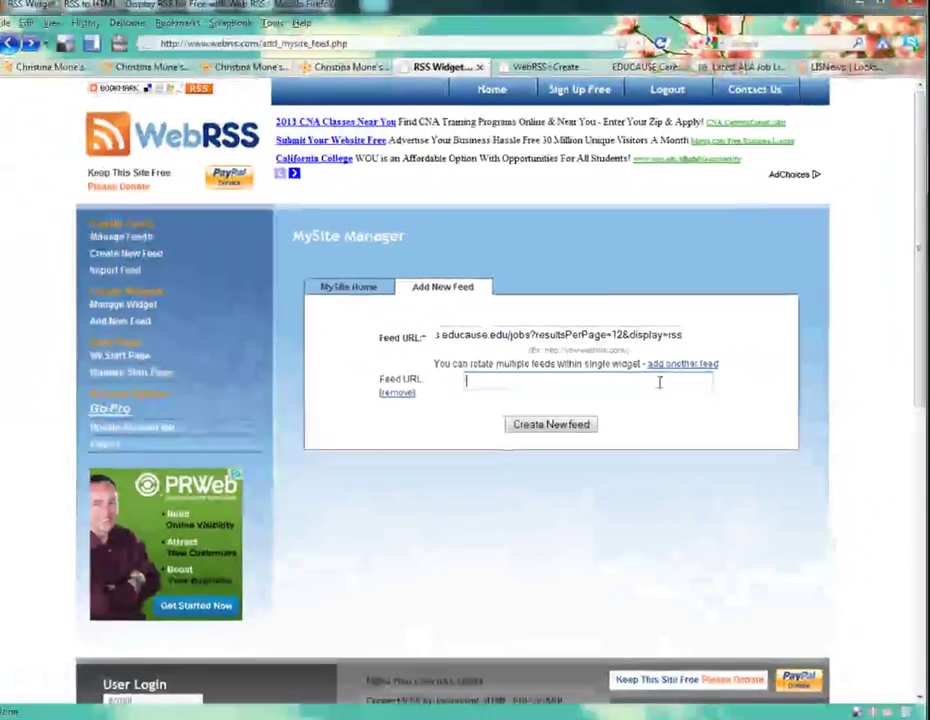
text(http://joblist.ala.org/news/)
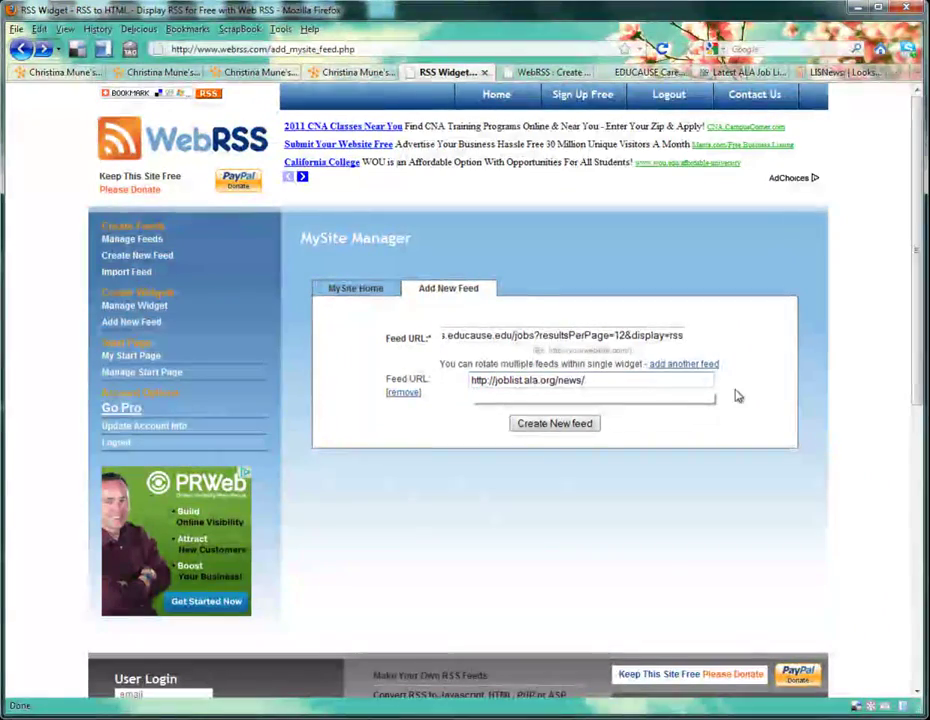
click(763, 390)
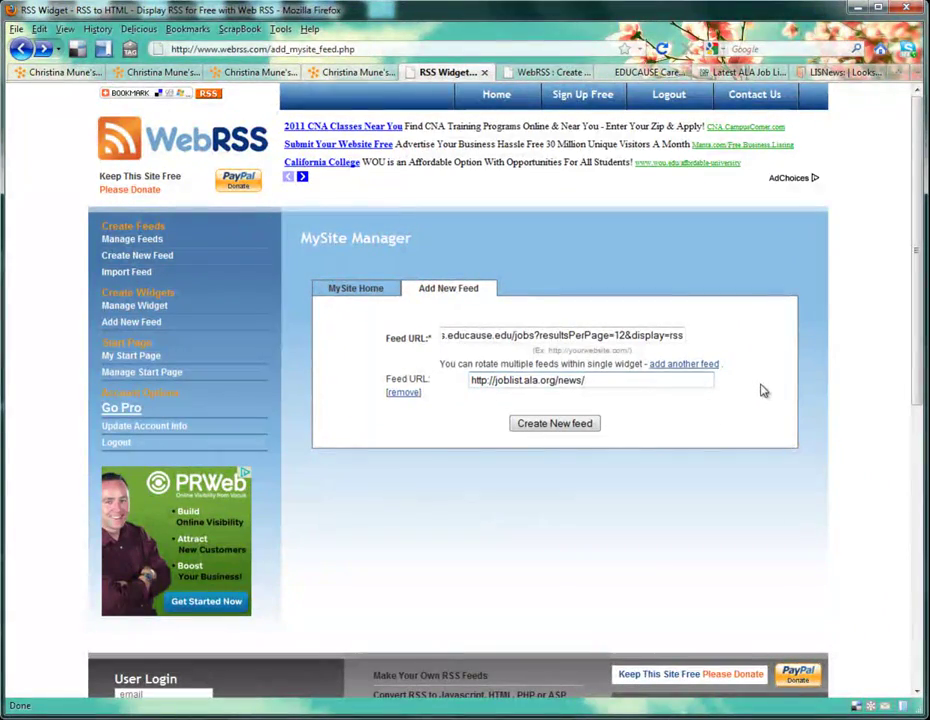
click(866, 74)
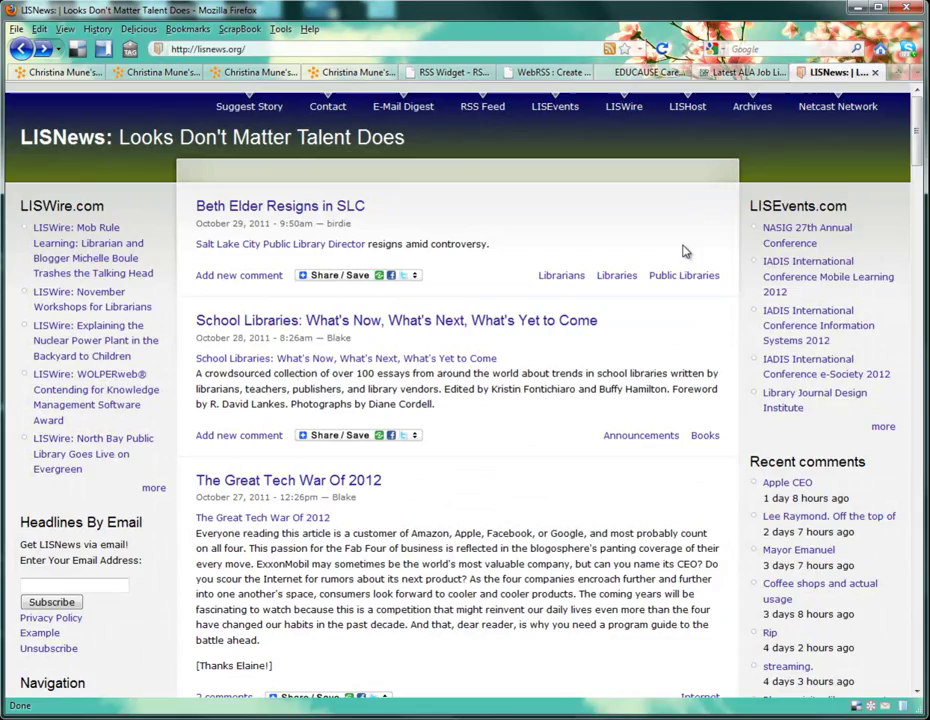
scroll(684, 251, down, 8)
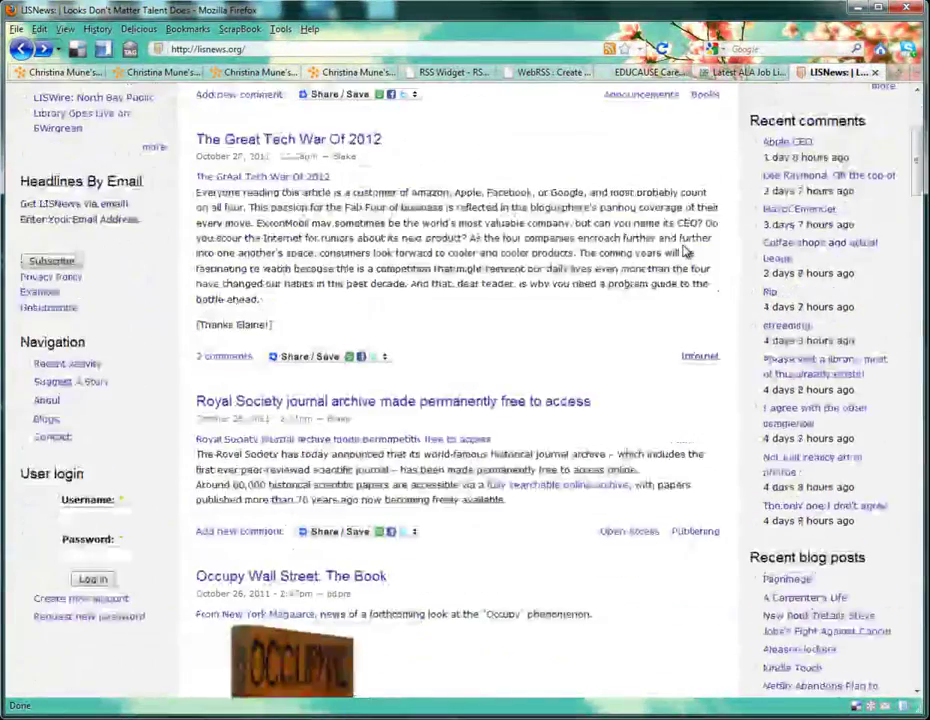
scroll(684, 251, down, 5)
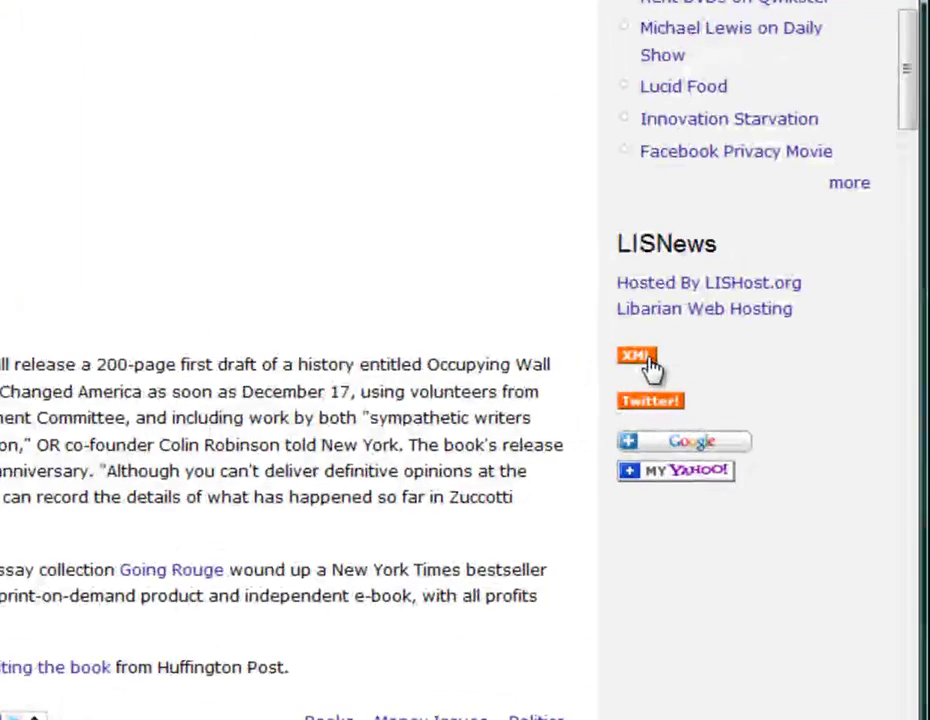
click(648, 363)
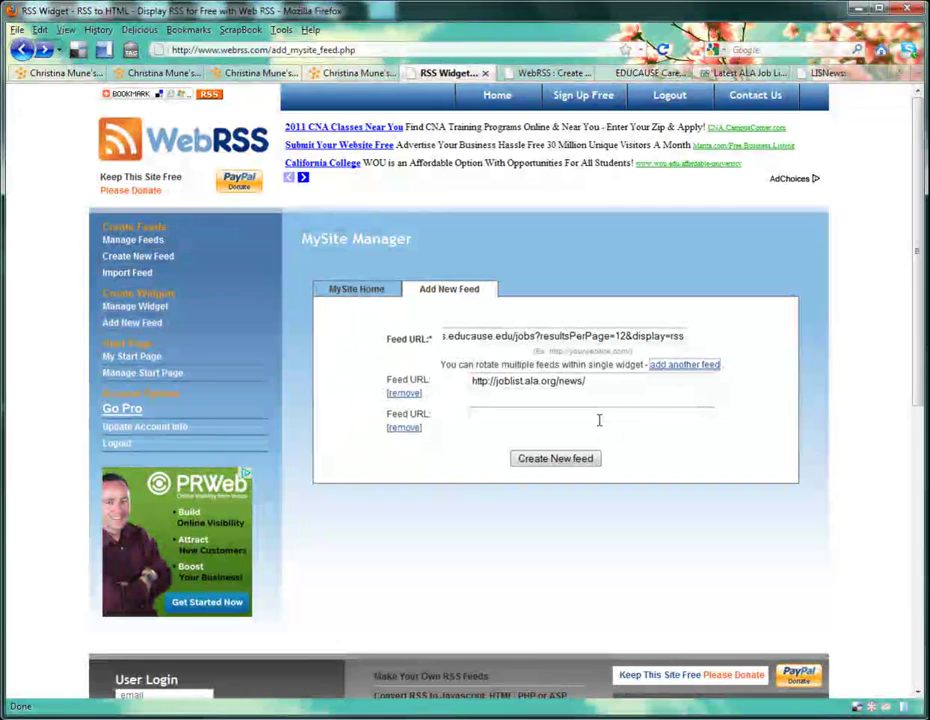
click(599, 416)
text(http://lisnews.org/rss.xml)
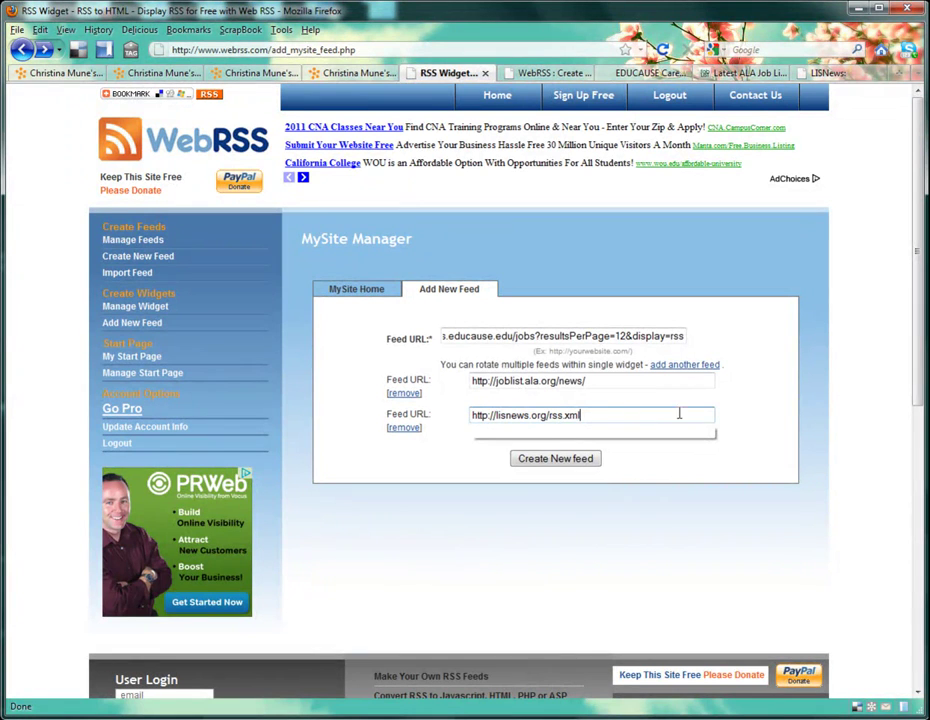
- Create the three-source feed with Show Date and Open Links in New Window: Yes, then Save & Grab Code
click(568, 463)
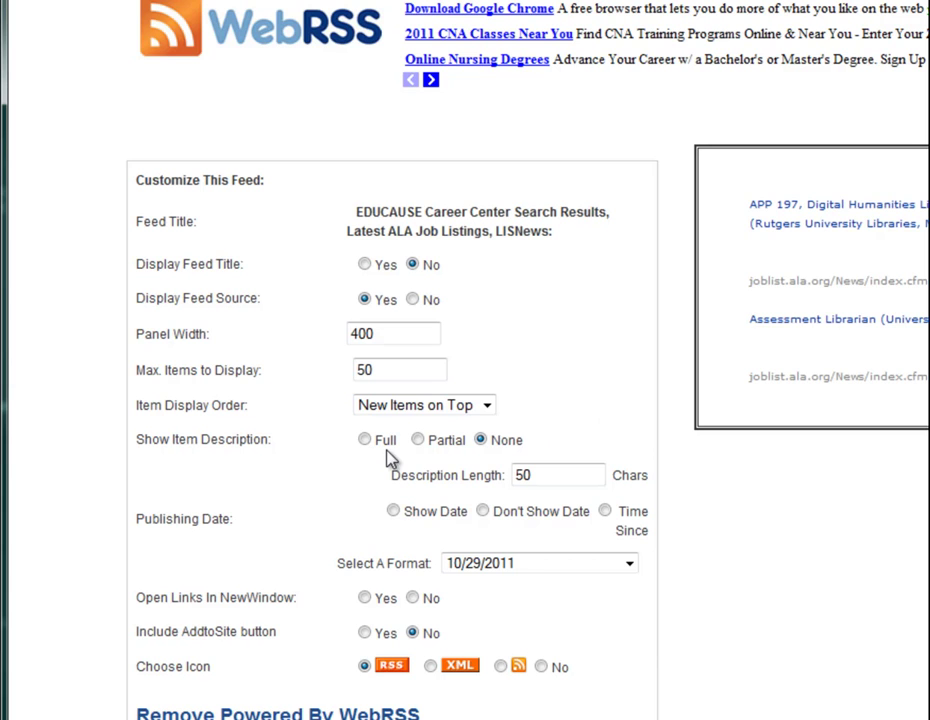
click(394, 511)
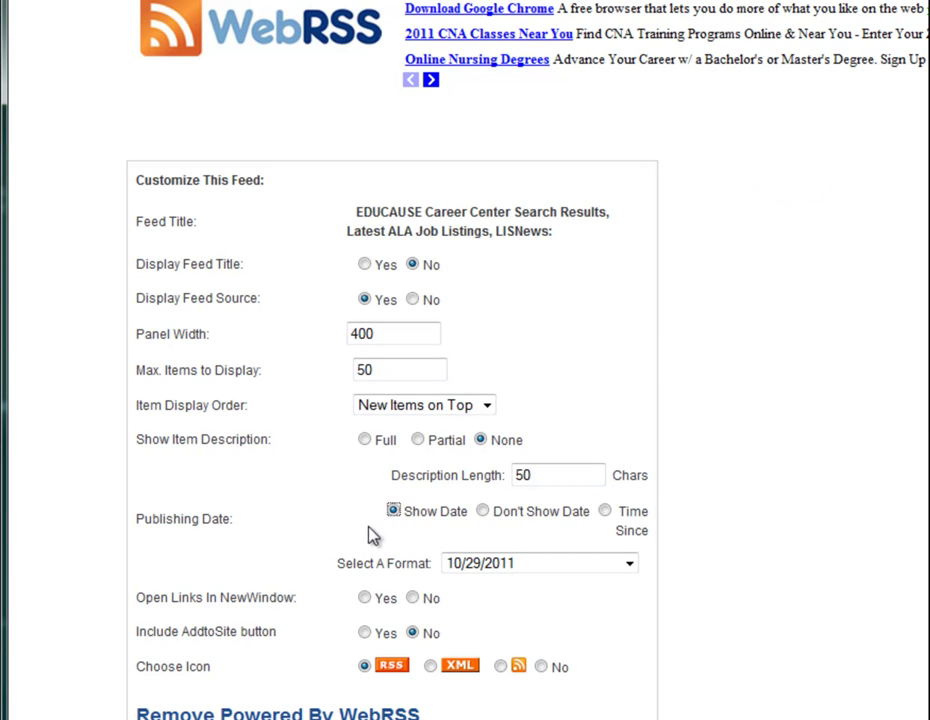
click(364, 598)
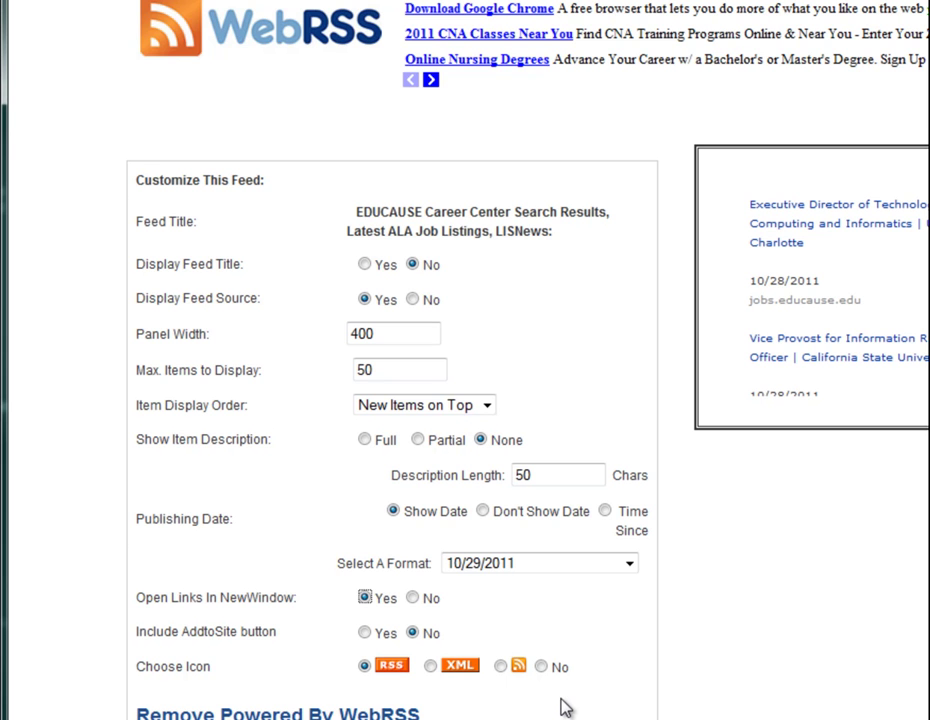
scroll(667, 667, down, 5)
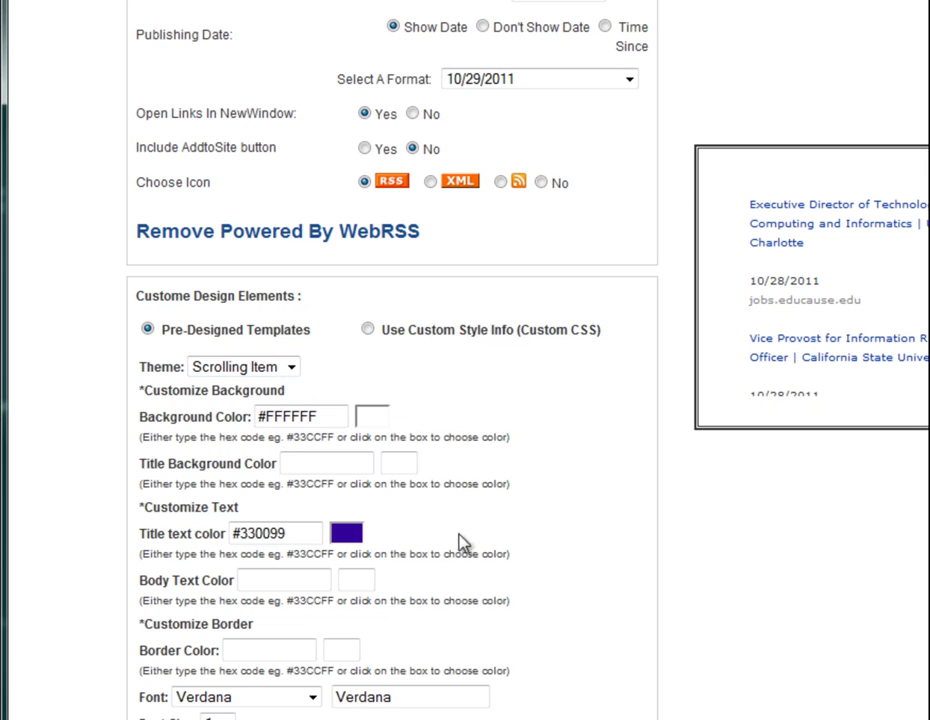
scroll(500, 578, down, 2)
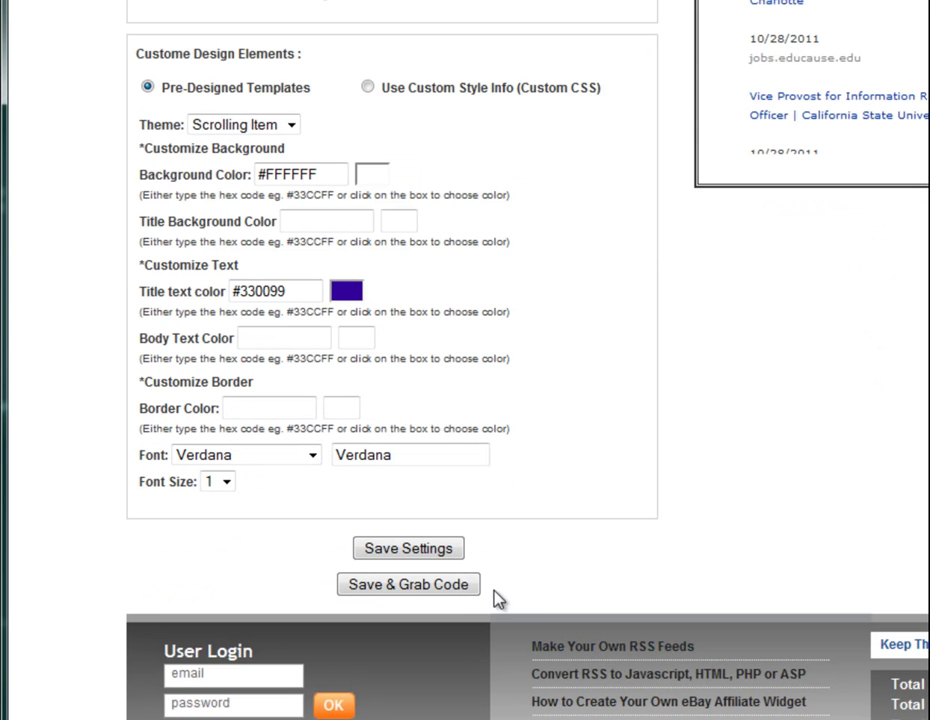
click(437, 586)
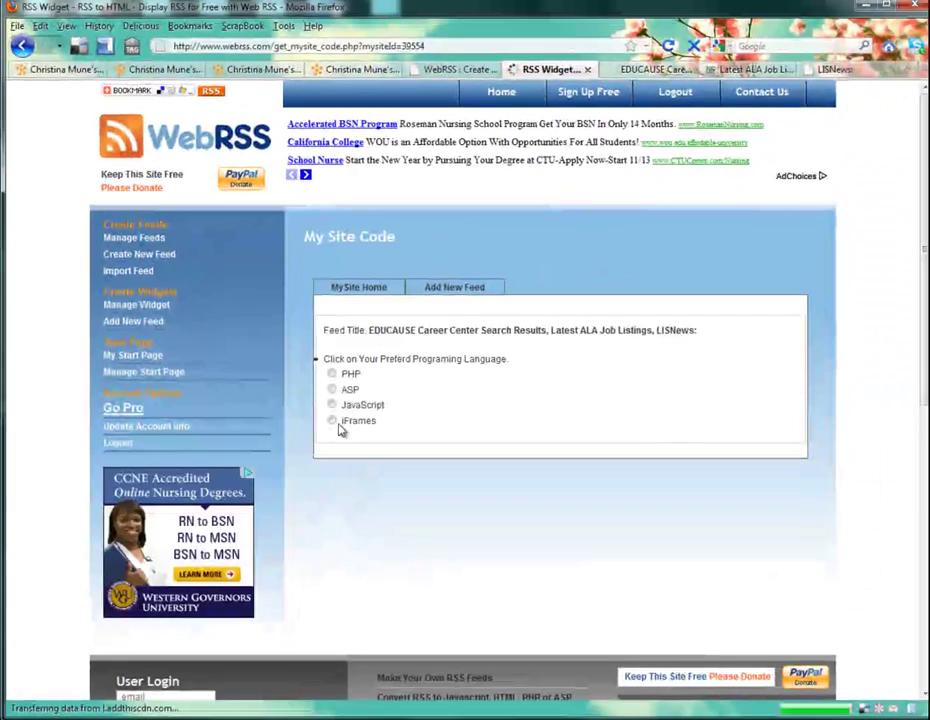
- Choose JavaScript to generate the feed's embed code, then return to the D2L Practice Course #5 homepage
click(331, 404)
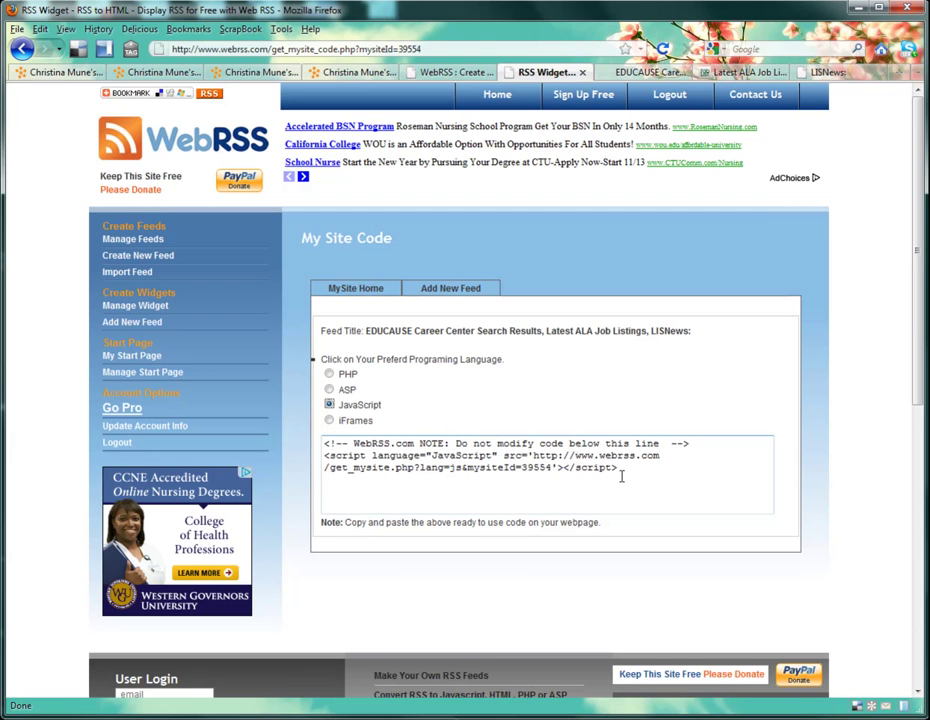
click(338, 74)
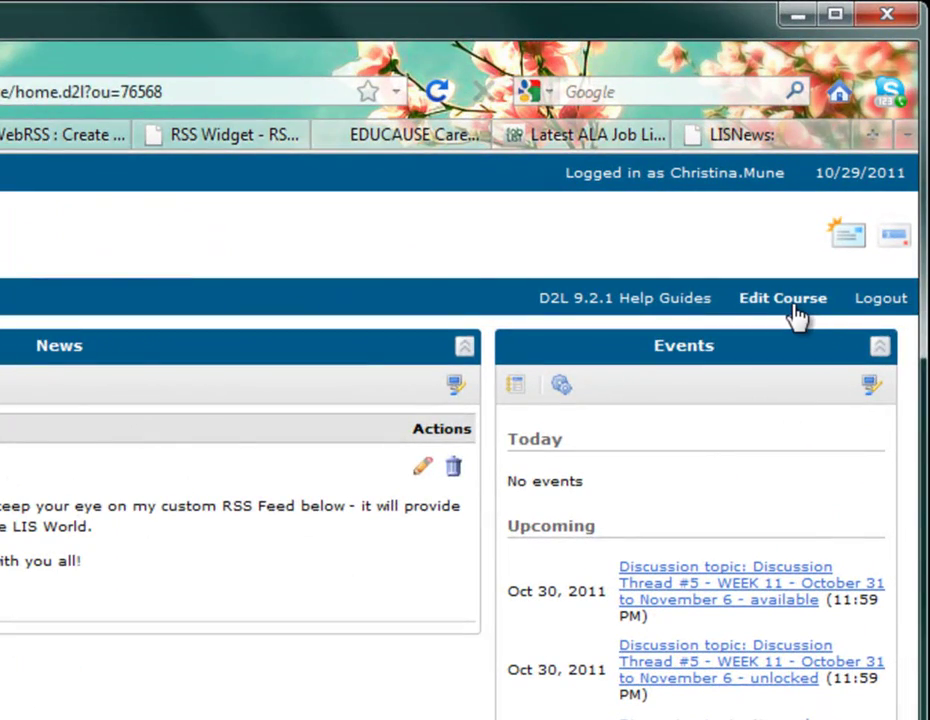
- Through the course admin widget tools, create a custom widget named 'LIS Jobs and News' and save it
click(797, 316)
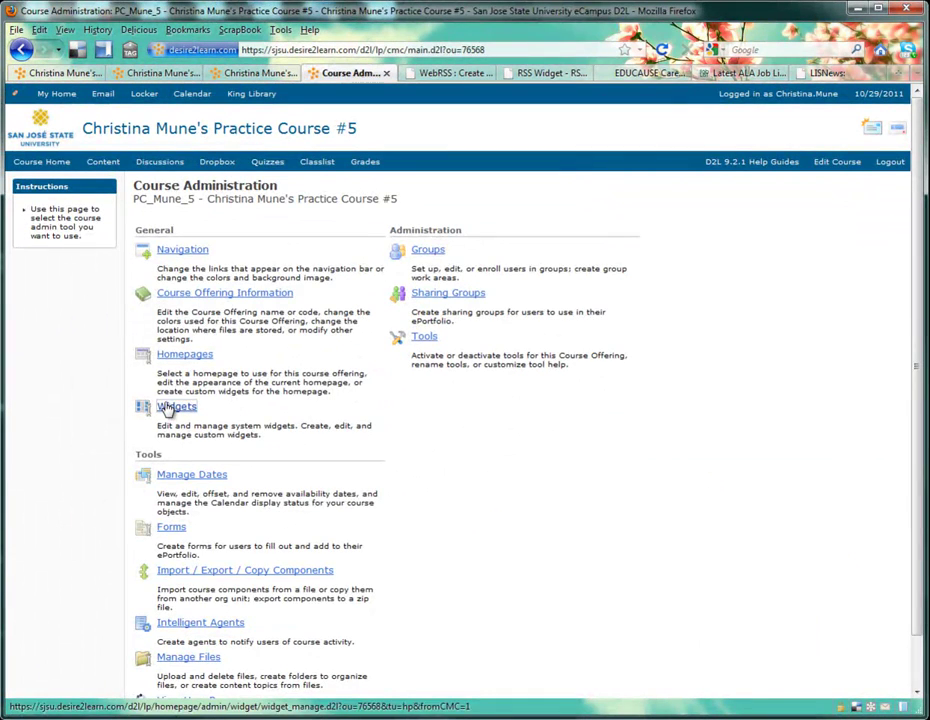
click(167, 409)
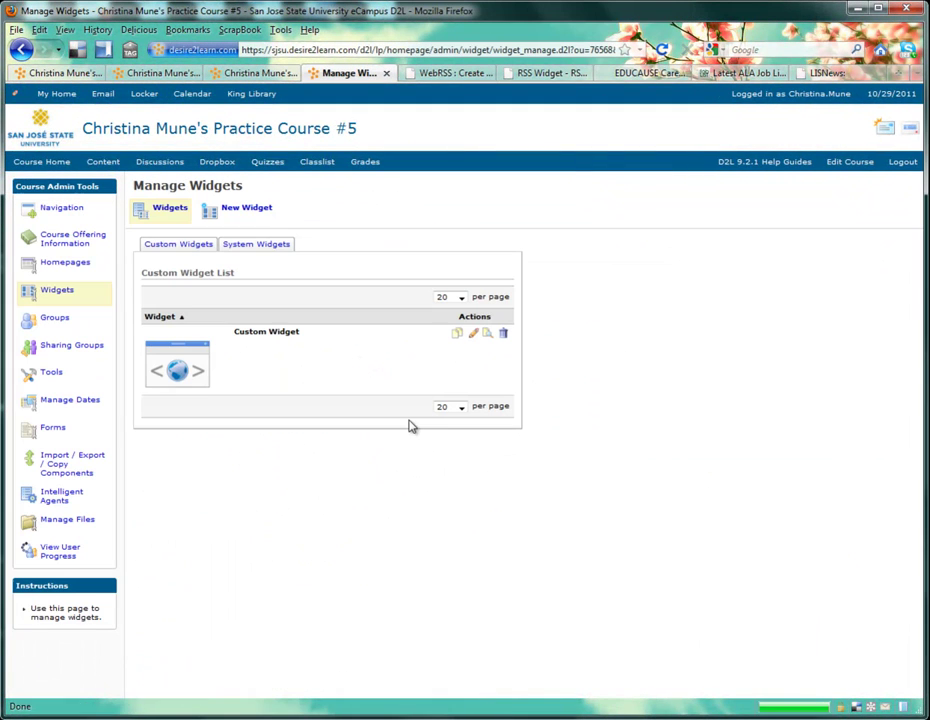
click(248, 213)
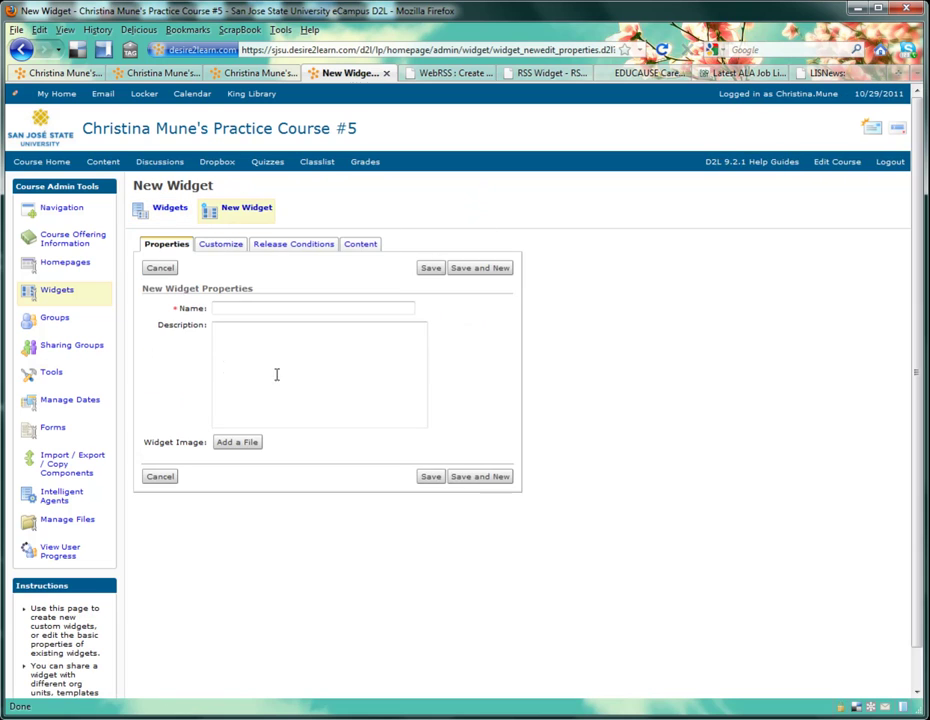
click(229, 306)
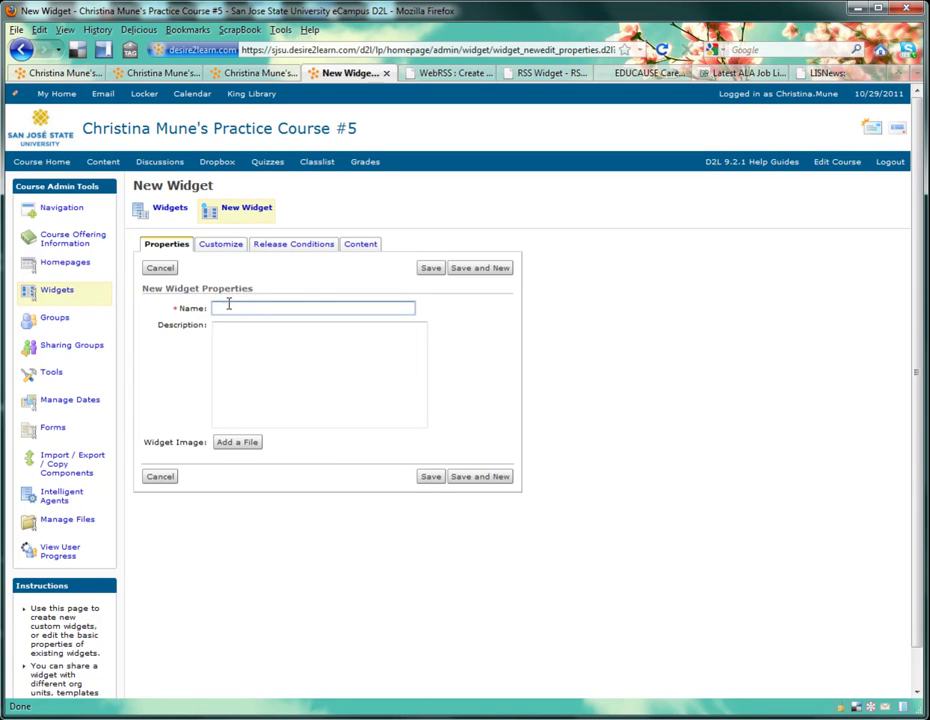
text(LISN)
key(BackSpace)
text(Jobs and Nrws)
key(BackSpace)
key(BackSpace)
key(BackSpace)
text(ews)
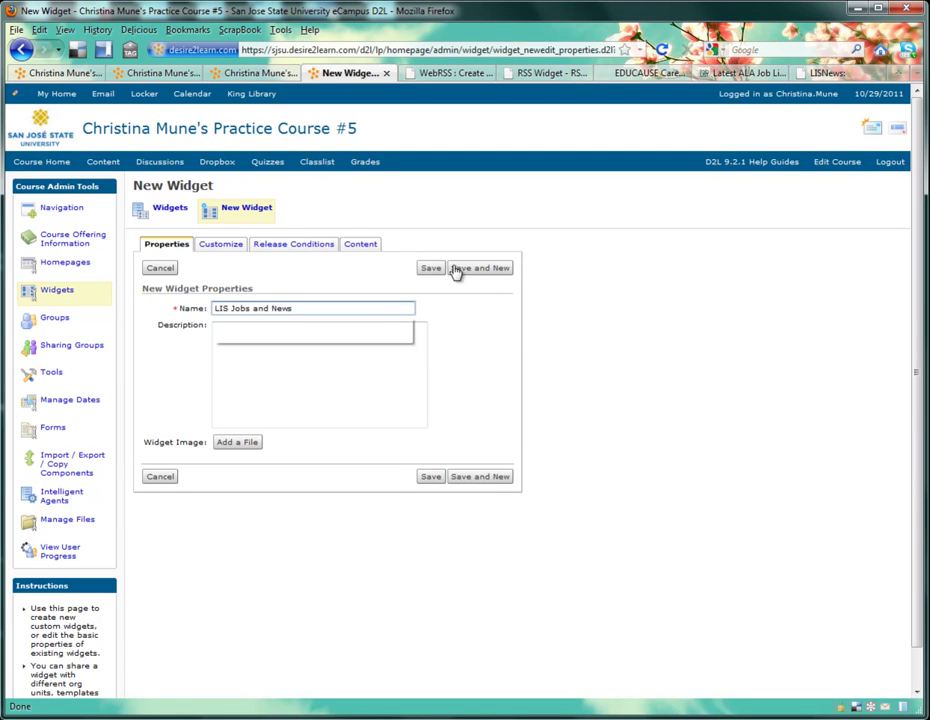
click(434, 270)
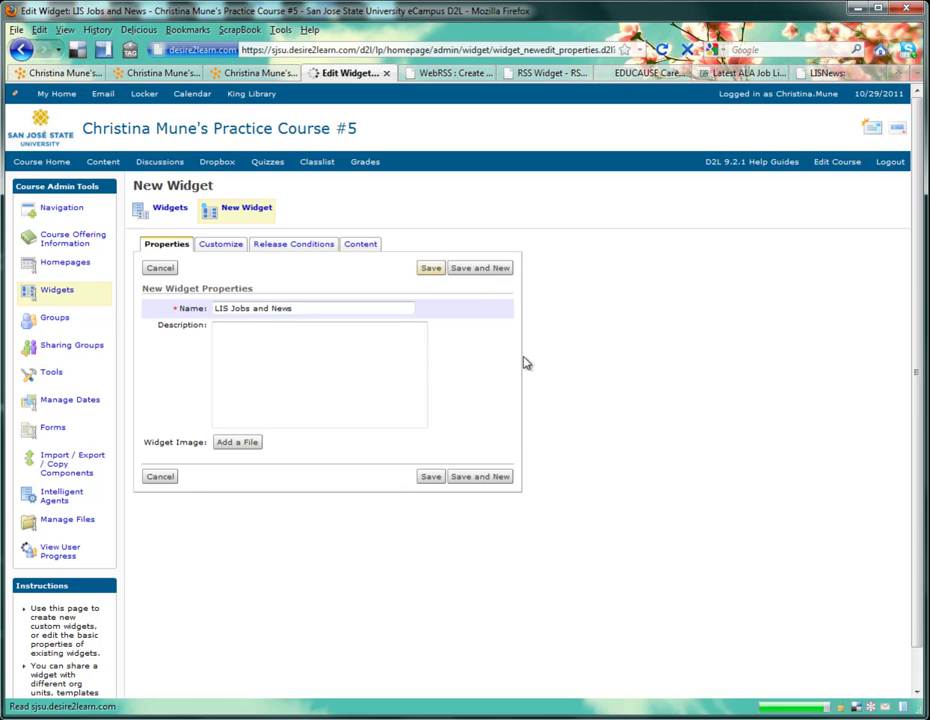
- Paste the WebRSS JavaScript embed code into the widget's Content HTML source and apply it with Update
click(362, 282)
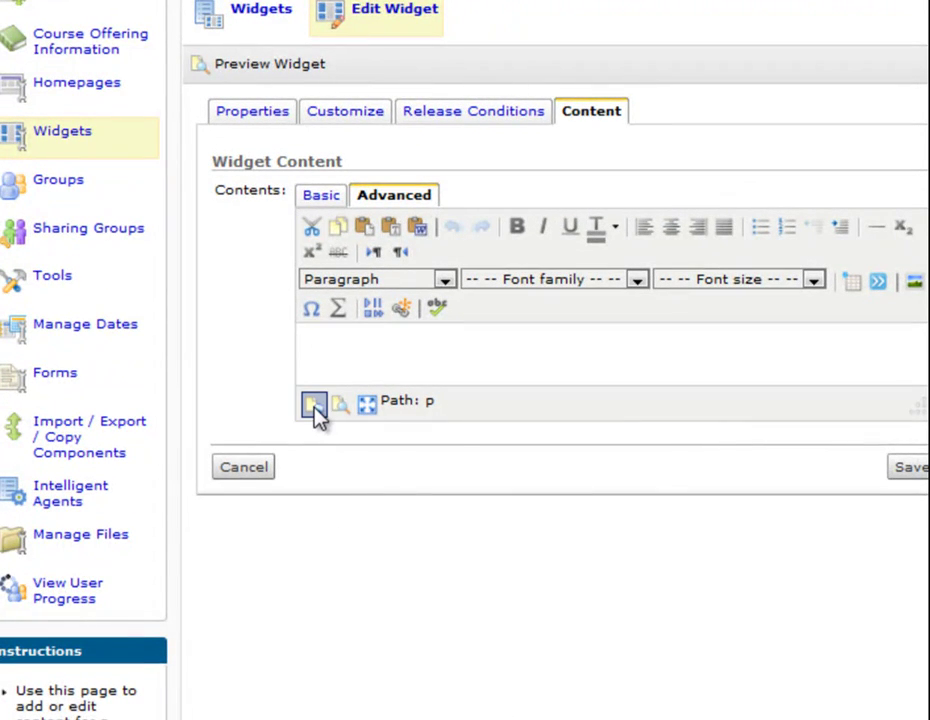
click(314, 406)
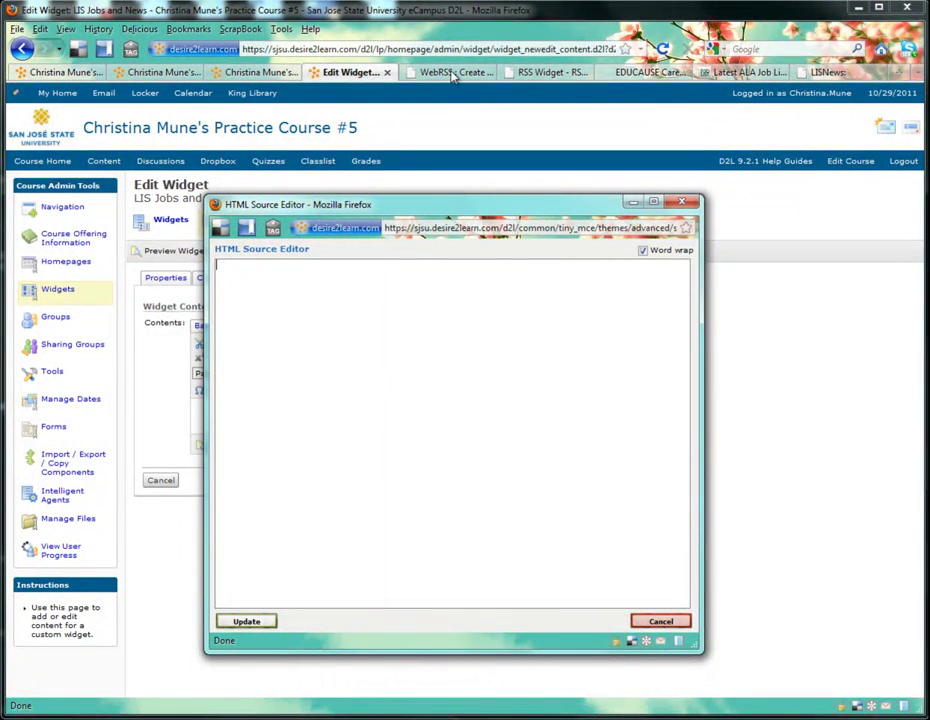
click(535, 78)
click(545, 72)
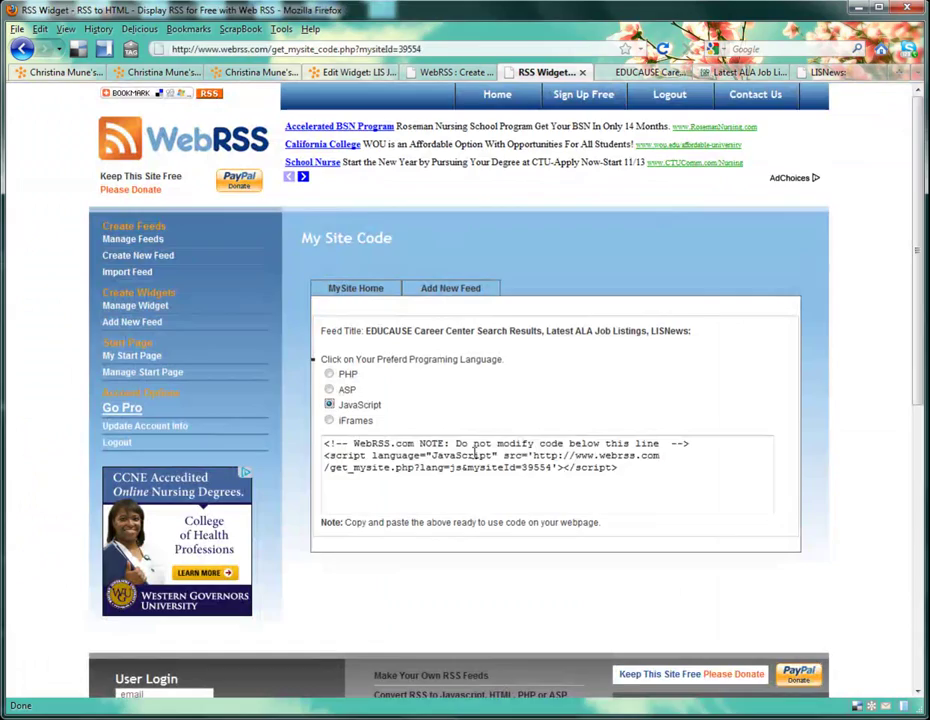
click(475, 455)
key(ctrl+c)
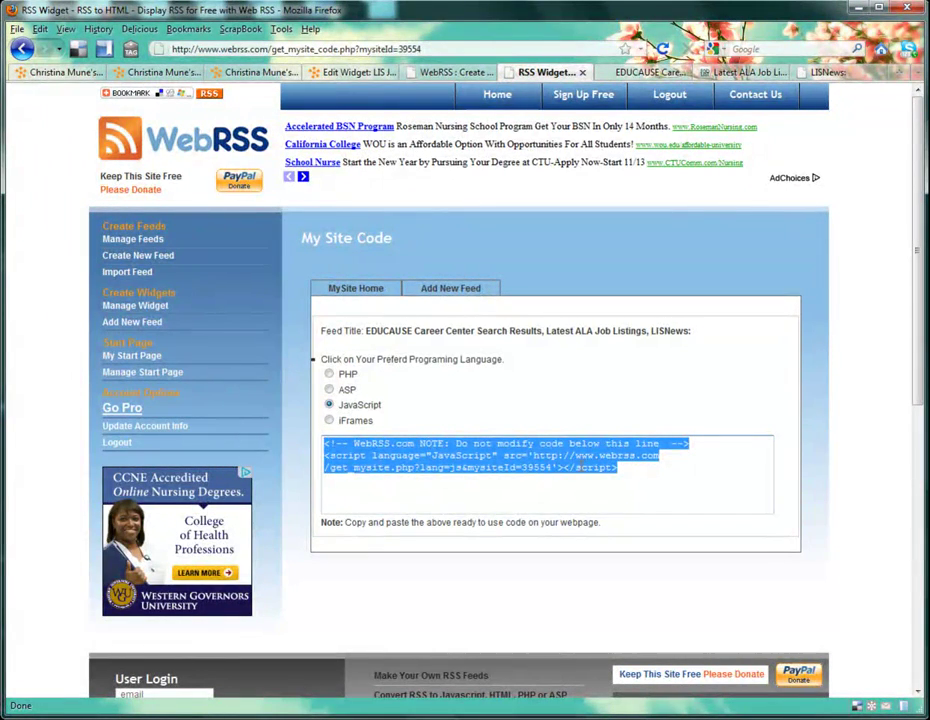
click(355, 74)
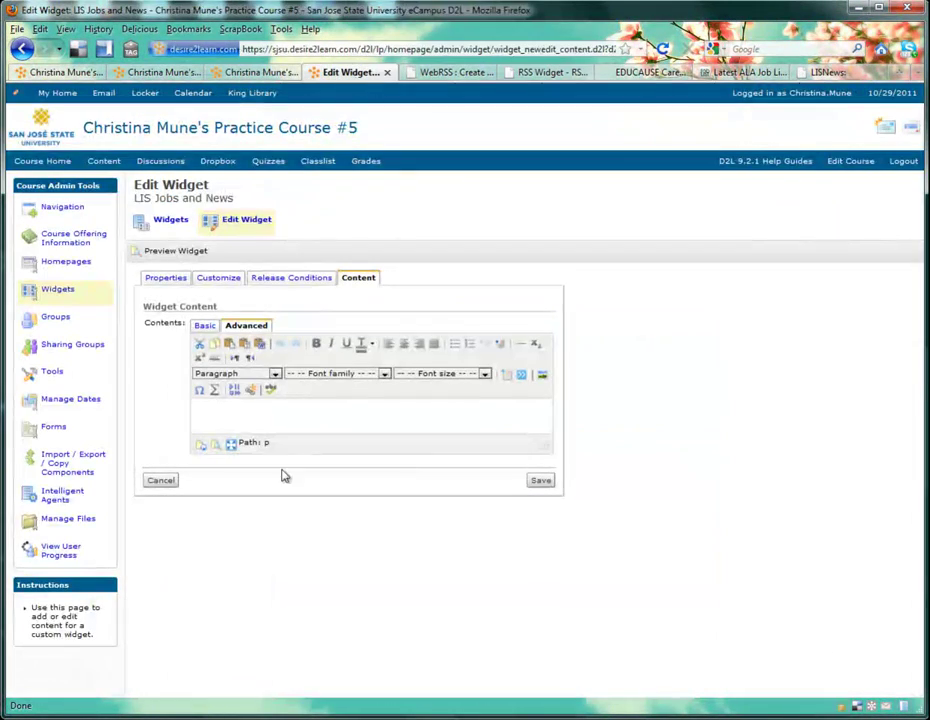
click(521, 373)
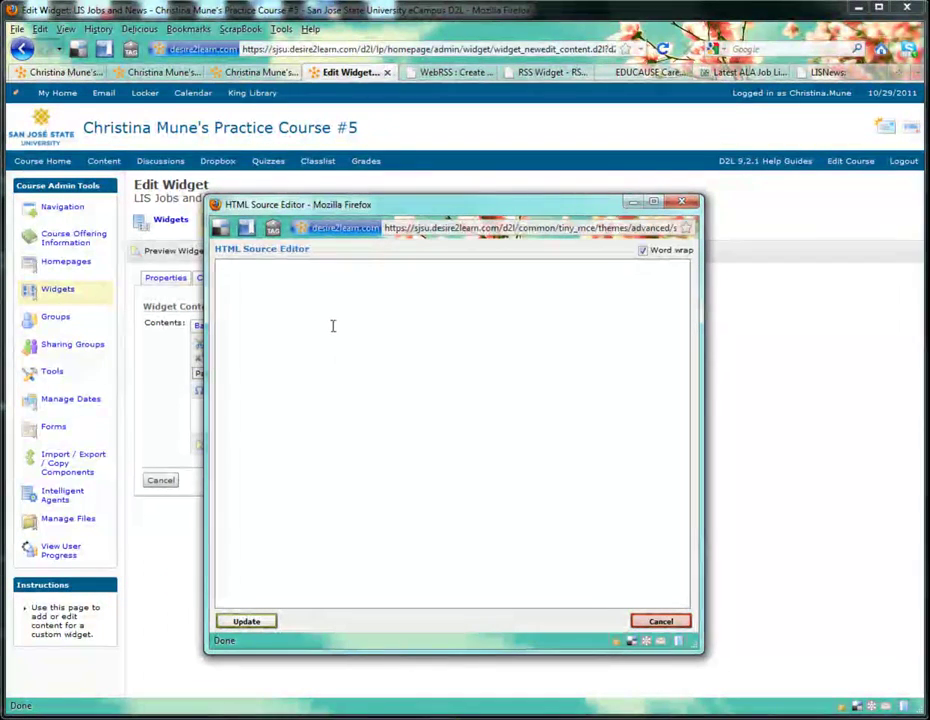
key(ctrl+v)
click(250, 621)
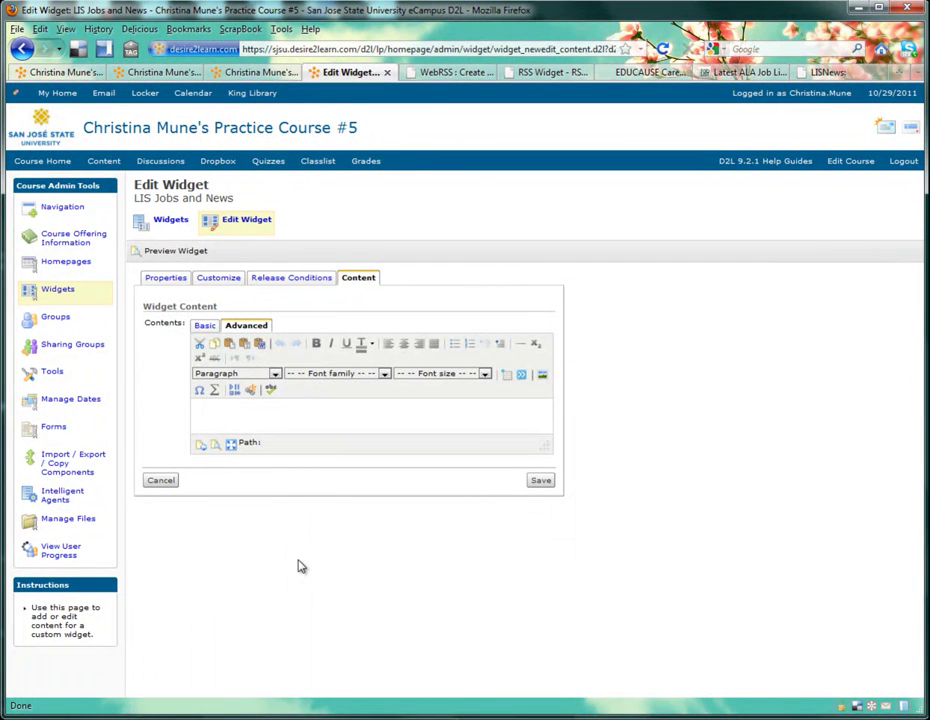
- Save the widget content, check that its preview lists the job postings, then return to the WebRSS site code page
click(540, 482)
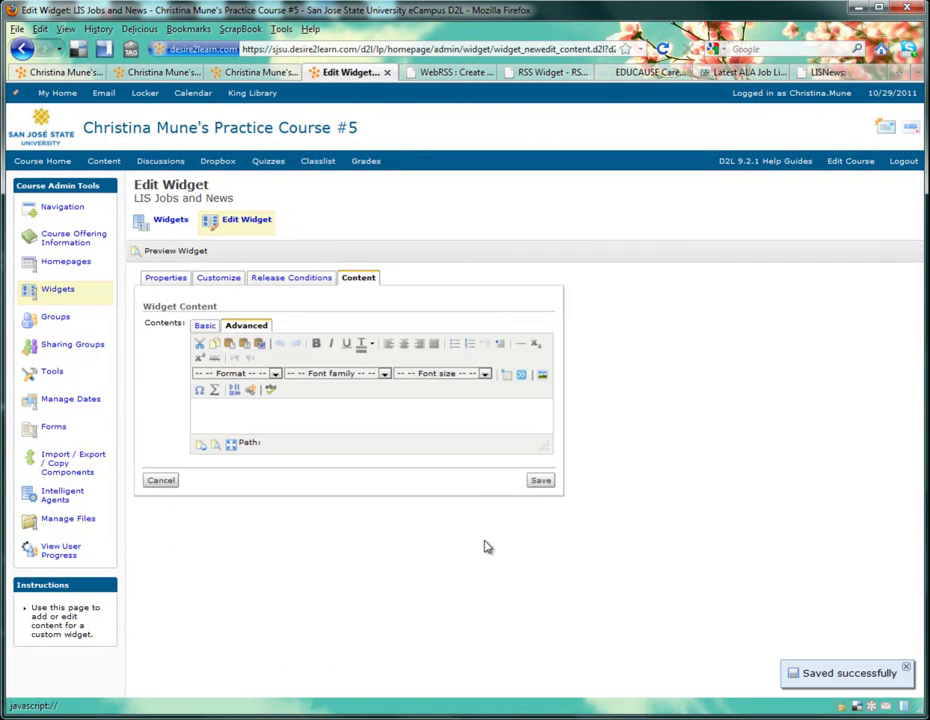
click(192, 252)
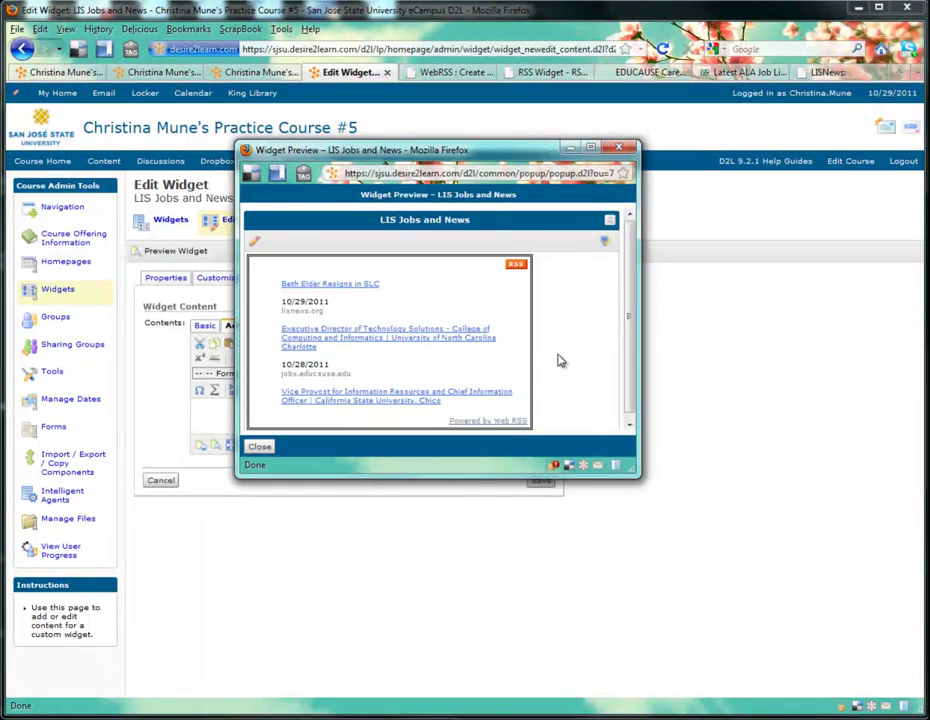
click(624, 148)
click(547, 72)
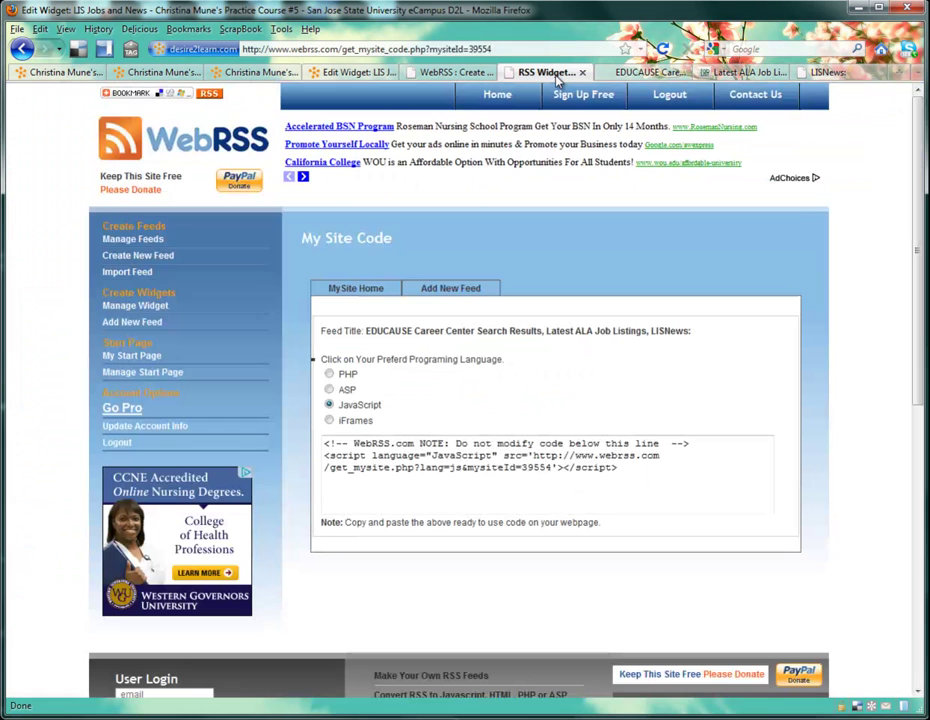
- Set the combined library jobs and news feed's background color to pink #FFCCFF and save the settings
click(156, 313)
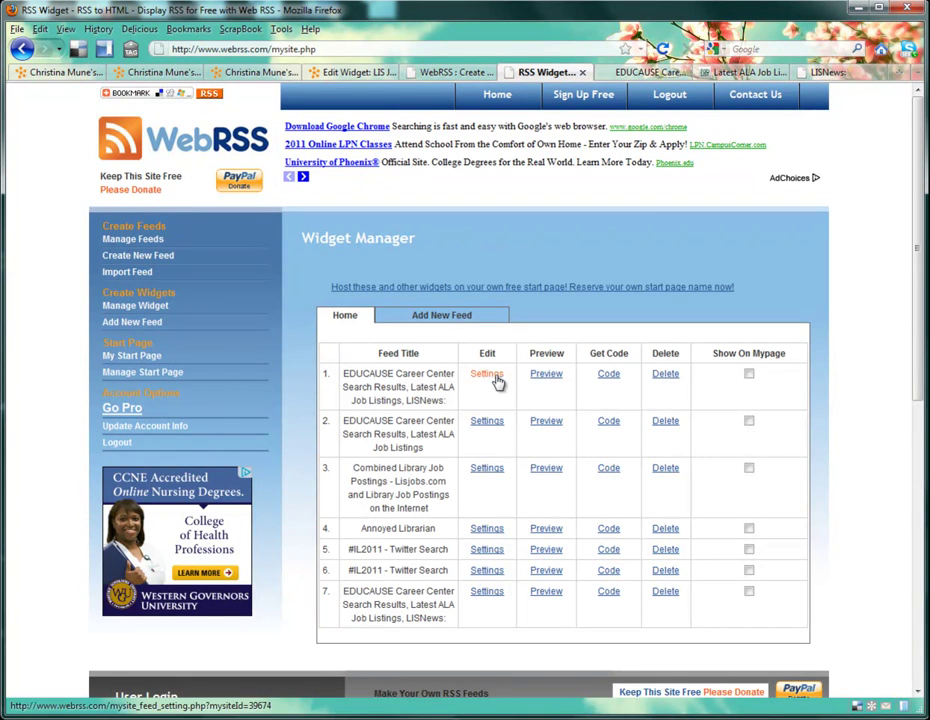
click(489, 594)
scroll(491, 597, down, 5)
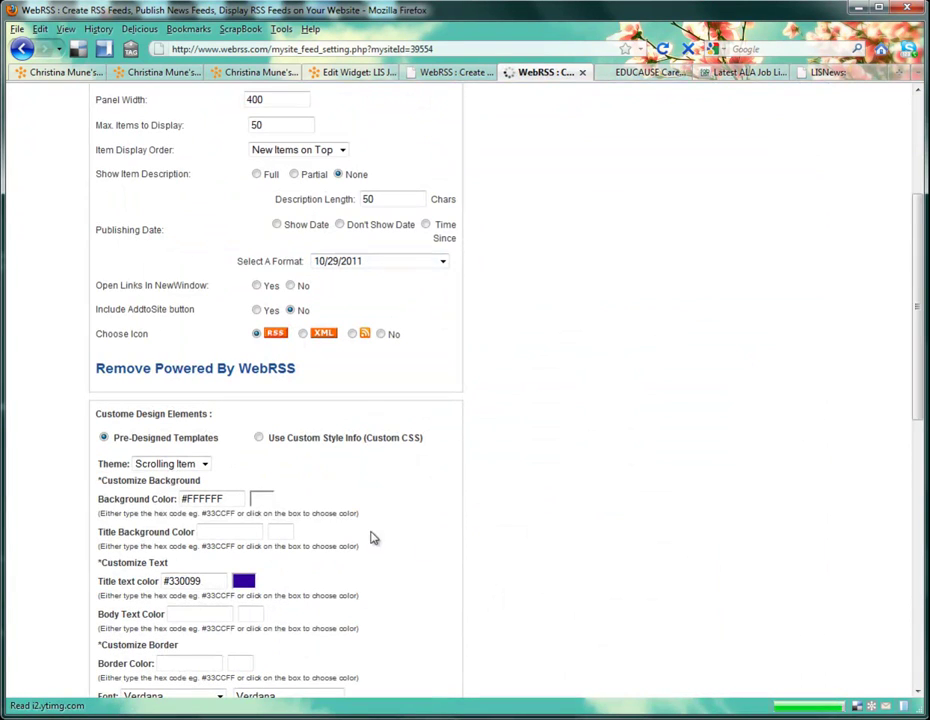
click(266, 501)
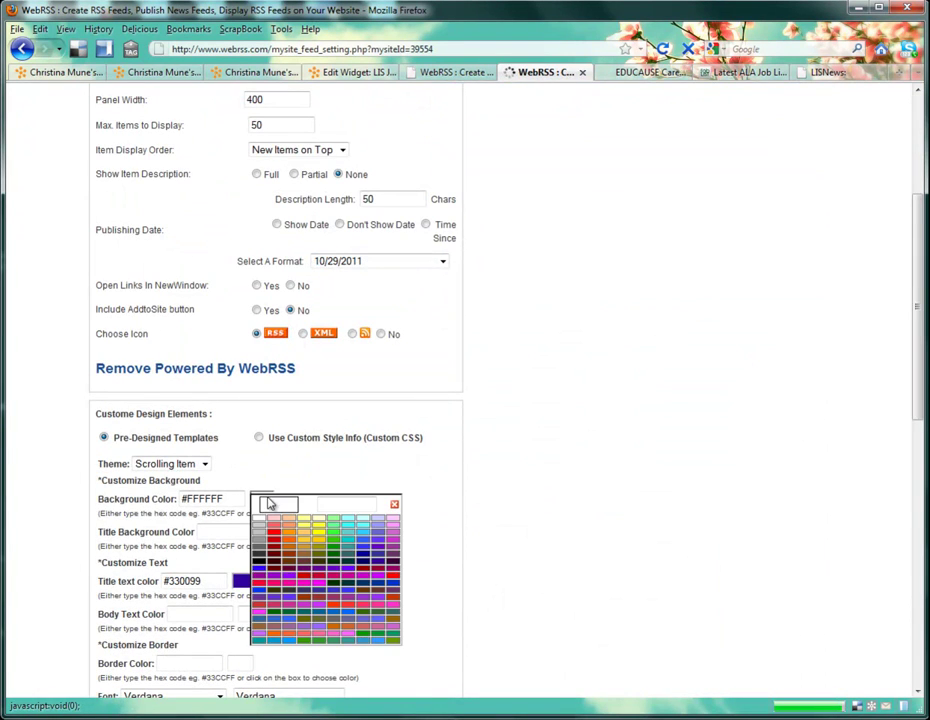
click(396, 522)
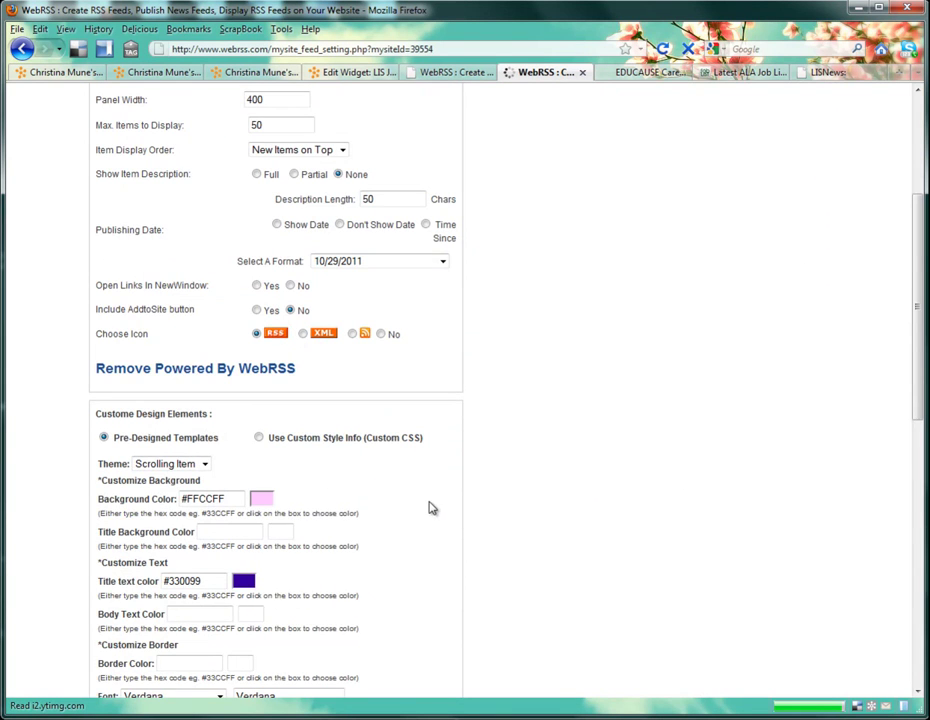
scroll(430, 510, down, 5)
click(330, 513)
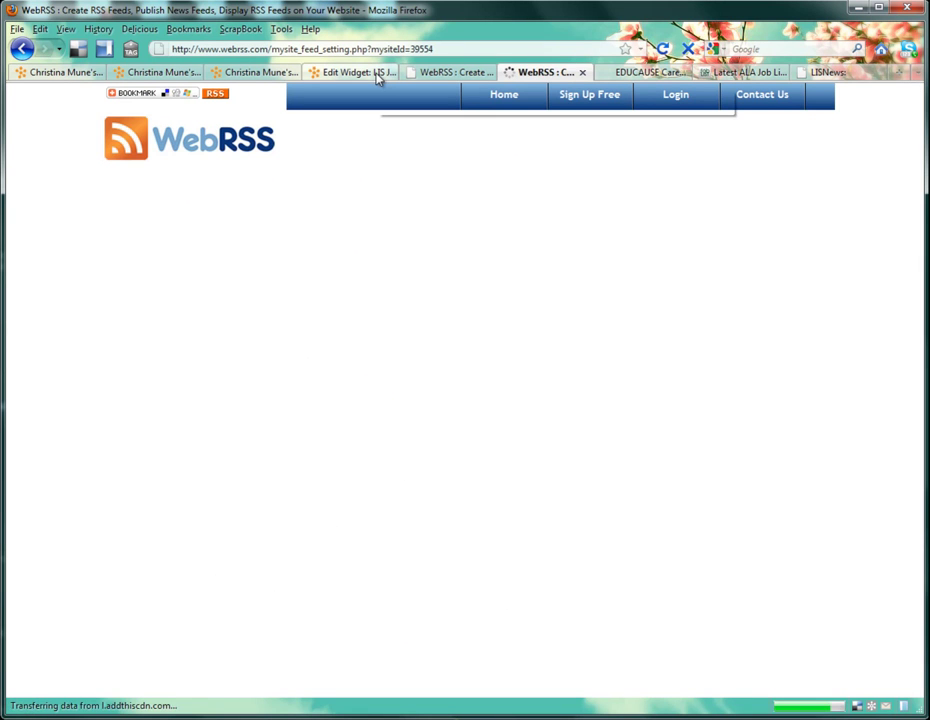
- Reload the D2L widget page and confirm the LIS Jobs and News preview now shows a pink background
click(377, 74)
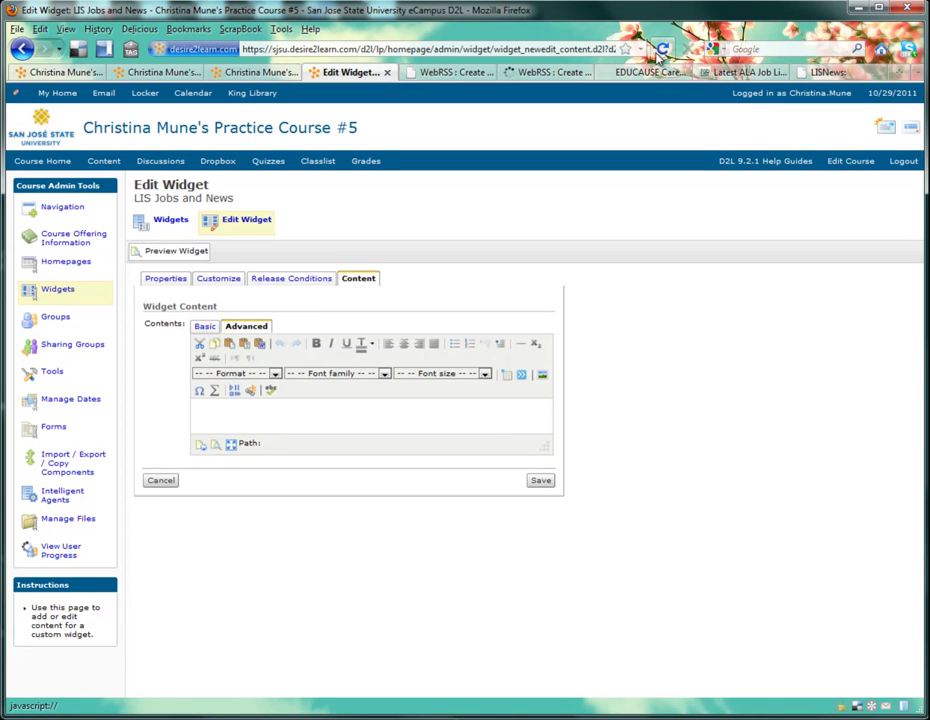
click(662, 50)
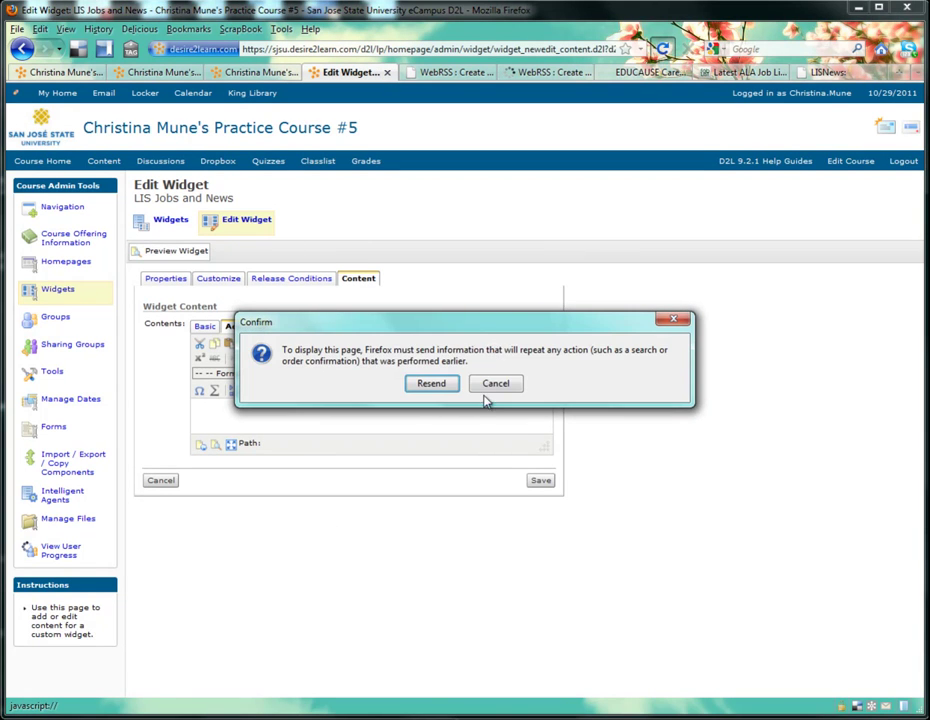
click(428, 385)
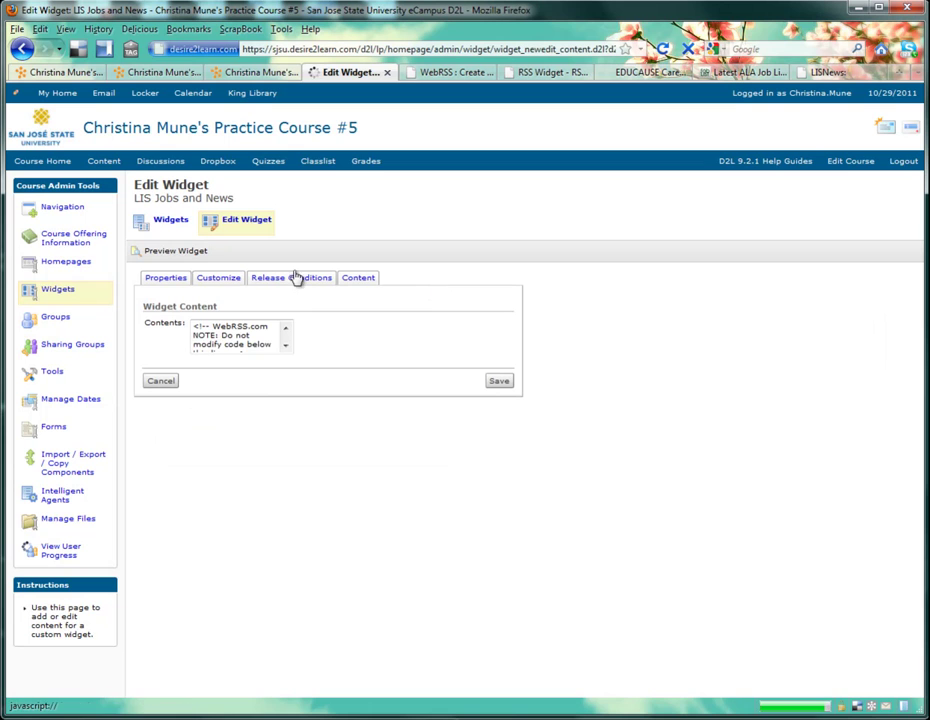
click(195, 255)
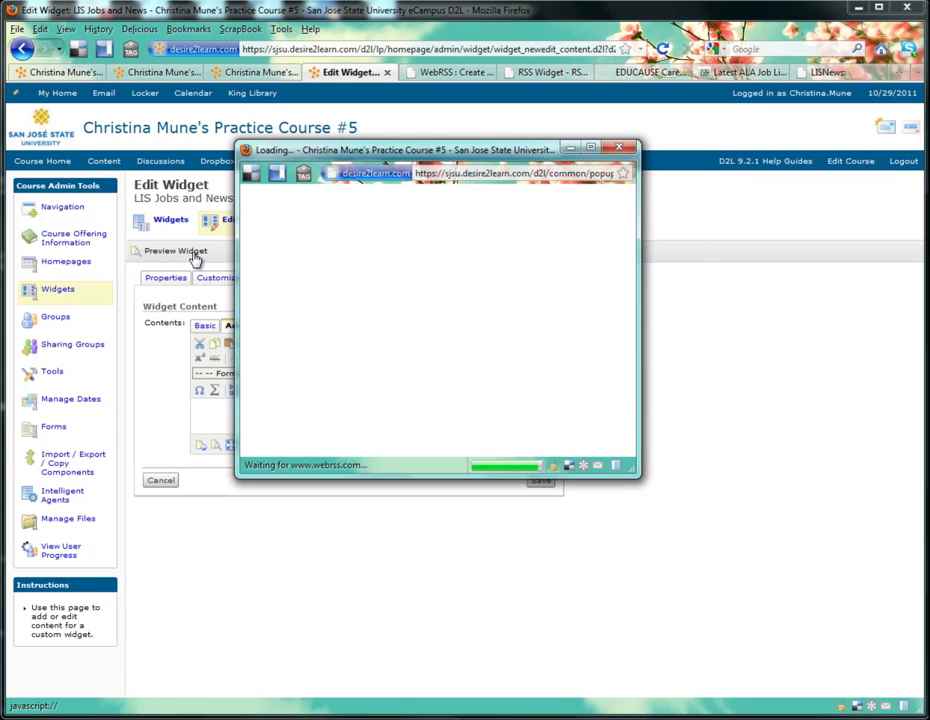
click(621, 149)
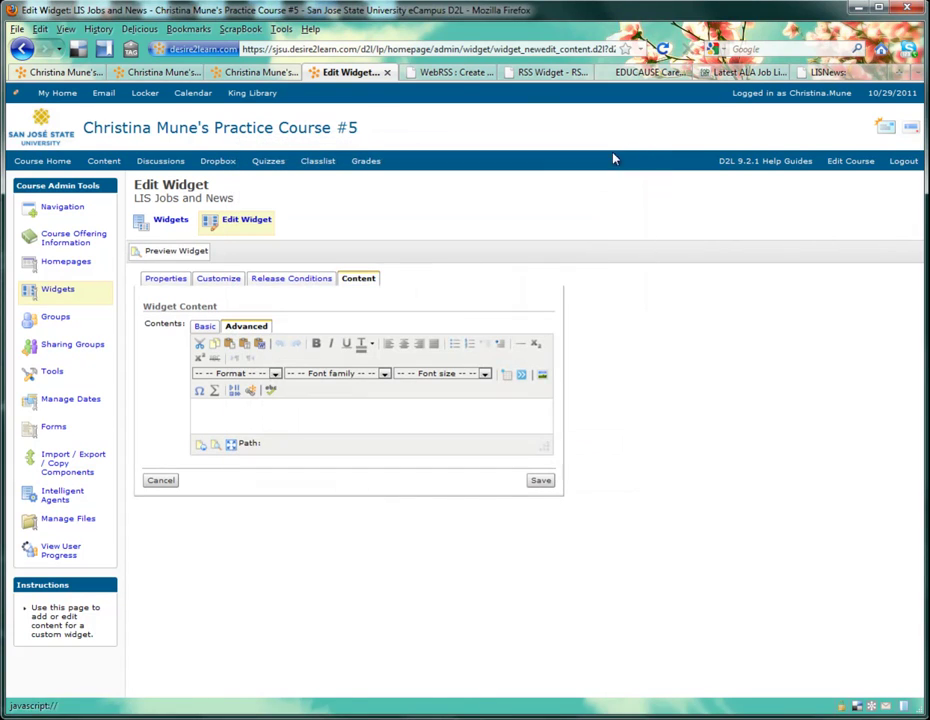
- Add LIS Jobs and News to the Center Panel of the Copy of Course Default homepage, below News
click(64, 264)
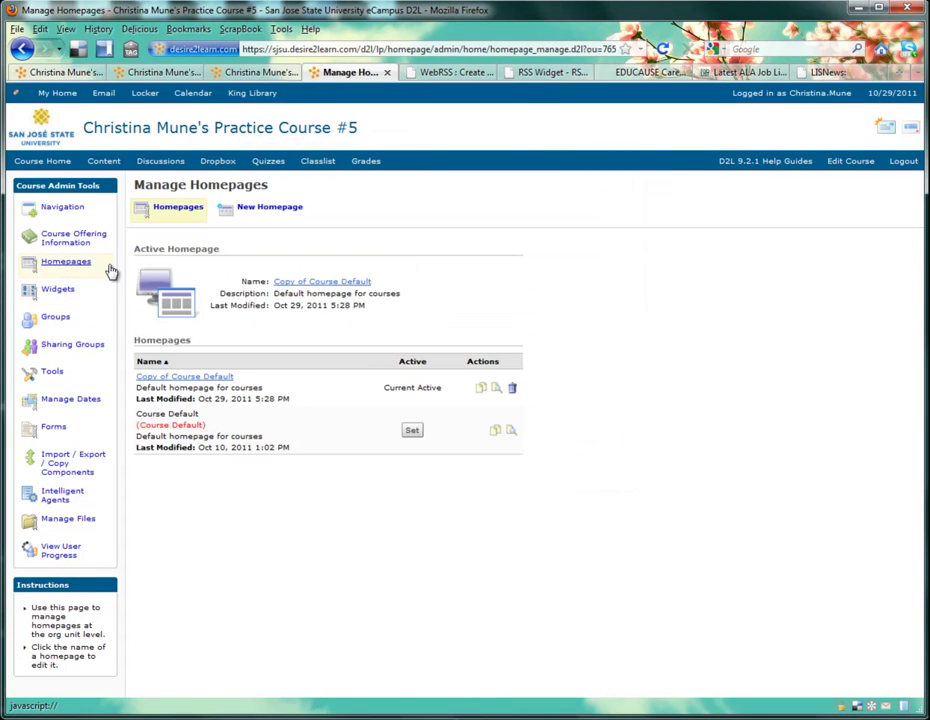
click(331, 284)
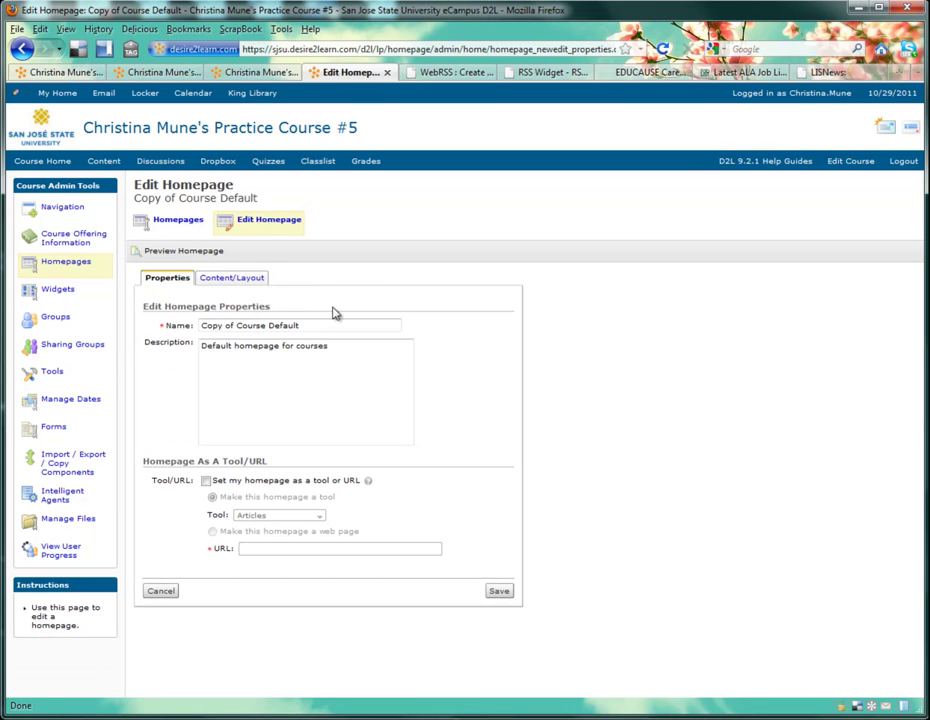
click(238, 284)
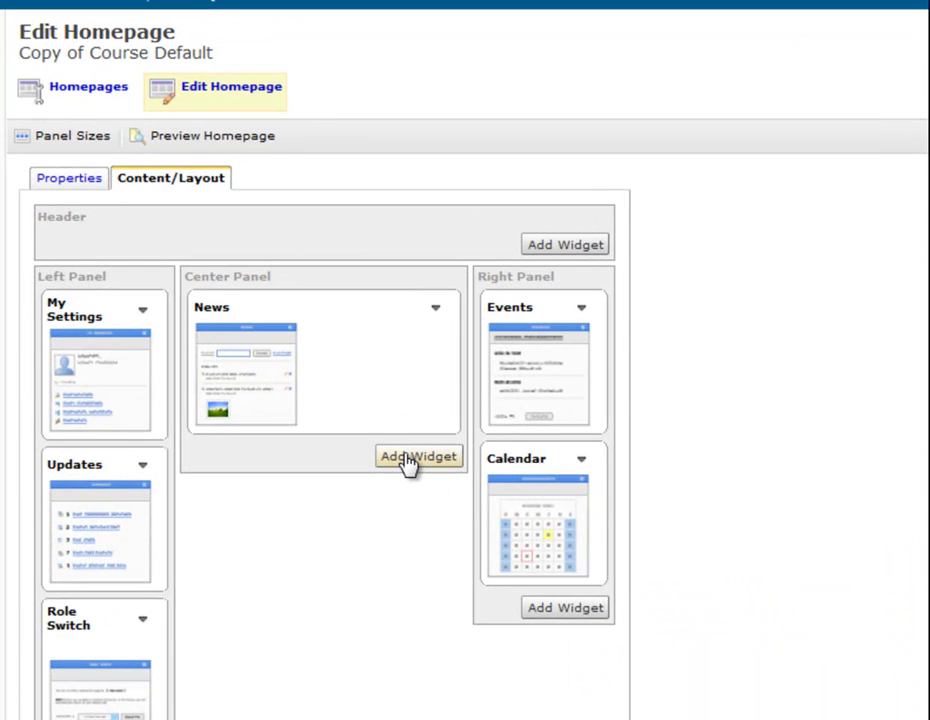
click(418, 457)
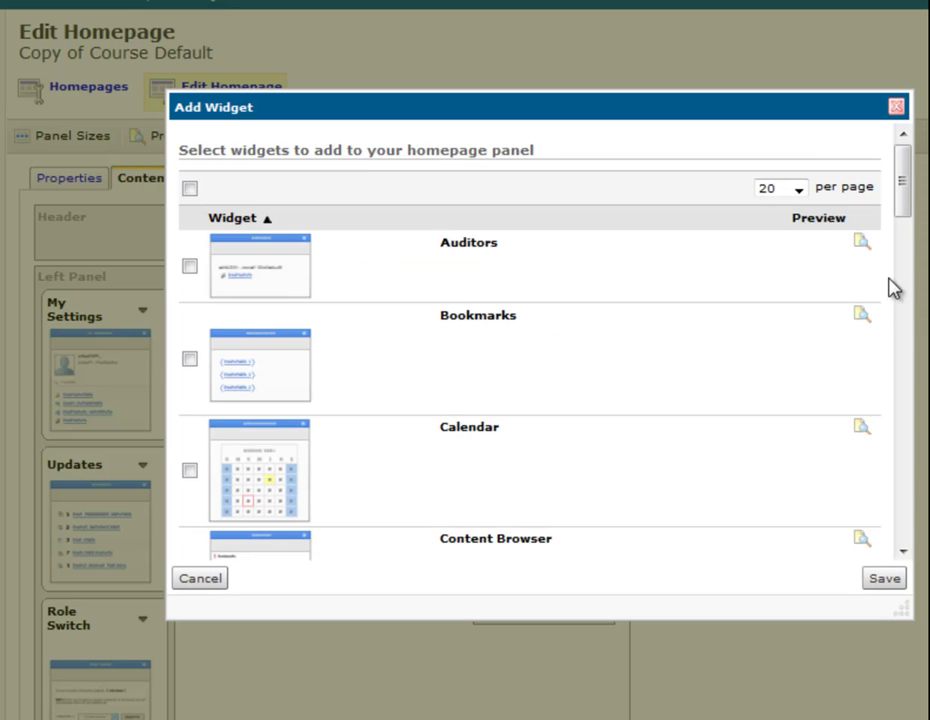
drag(902, 186, 893, 362)
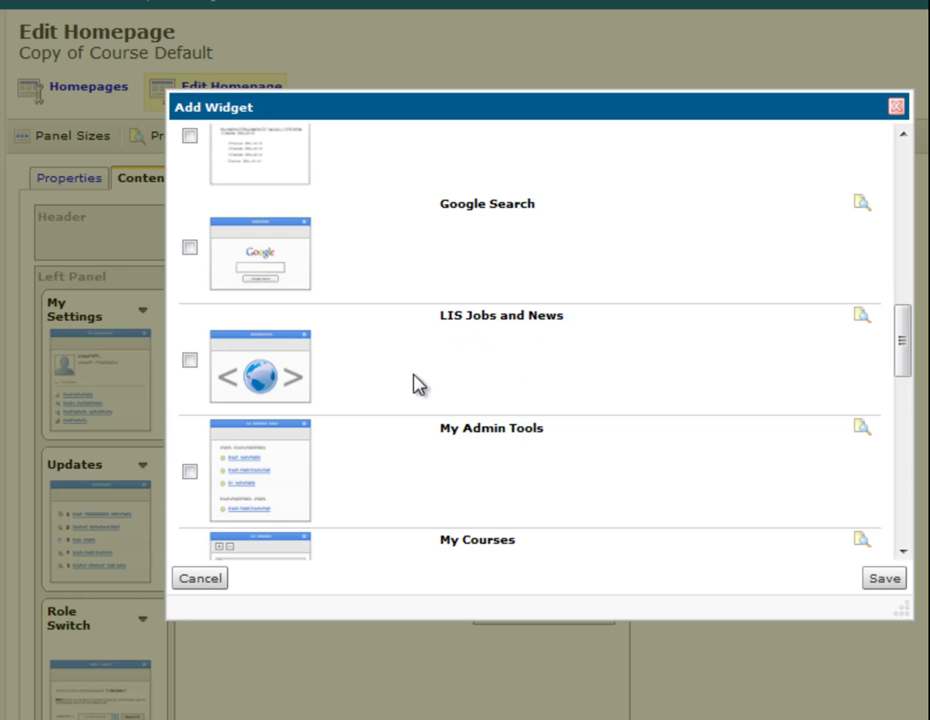
click(191, 361)
click(884, 580)
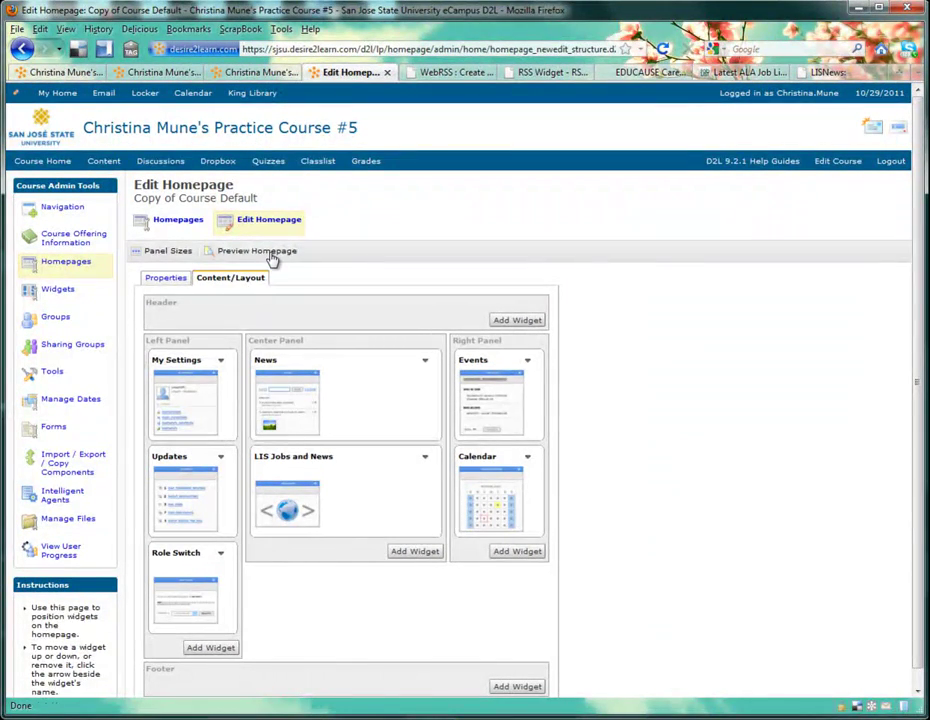
- Preview the course homepage to see the pink LIS Jobs and News feed under News
click(270, 257)
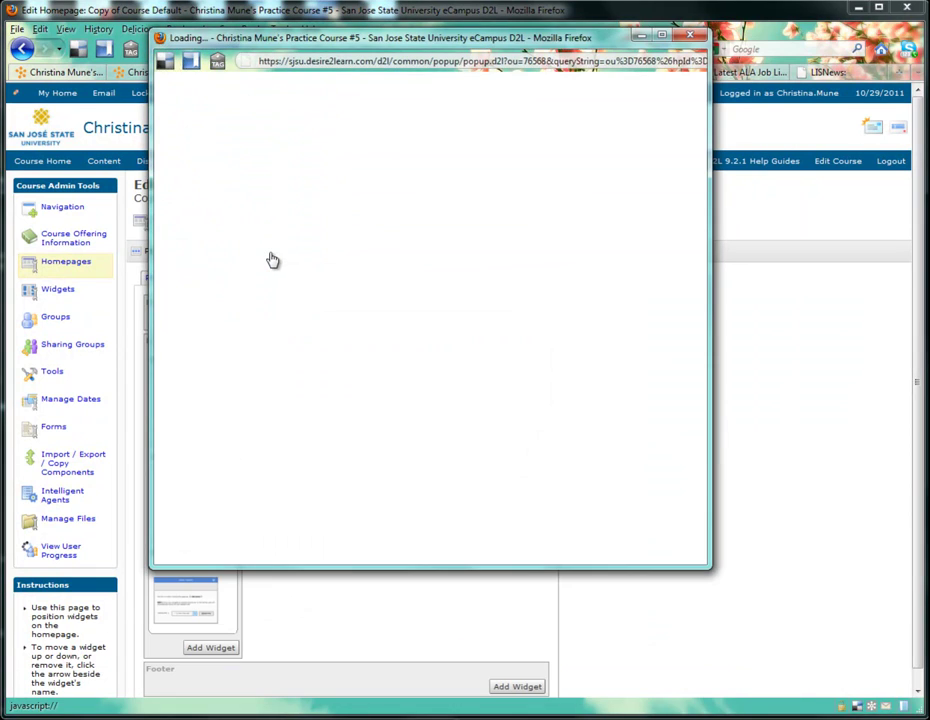